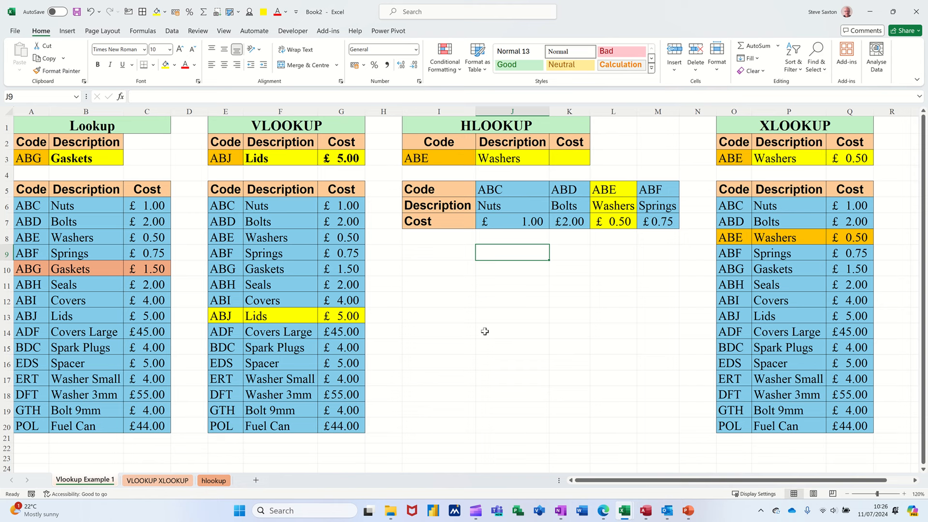
Step: Choose code ABJ for the Lookup table in A3 and check the description formula in B3
left_click(24, 157)
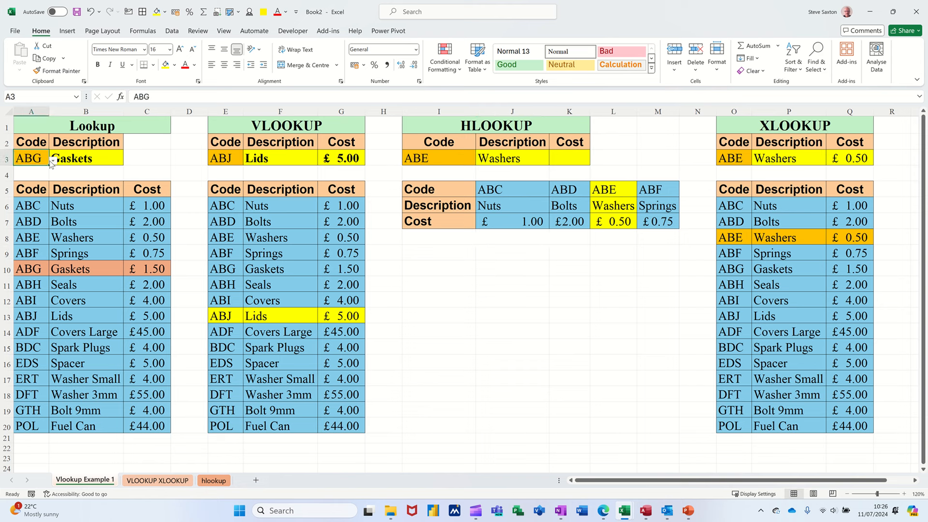
left_click(52, 162)
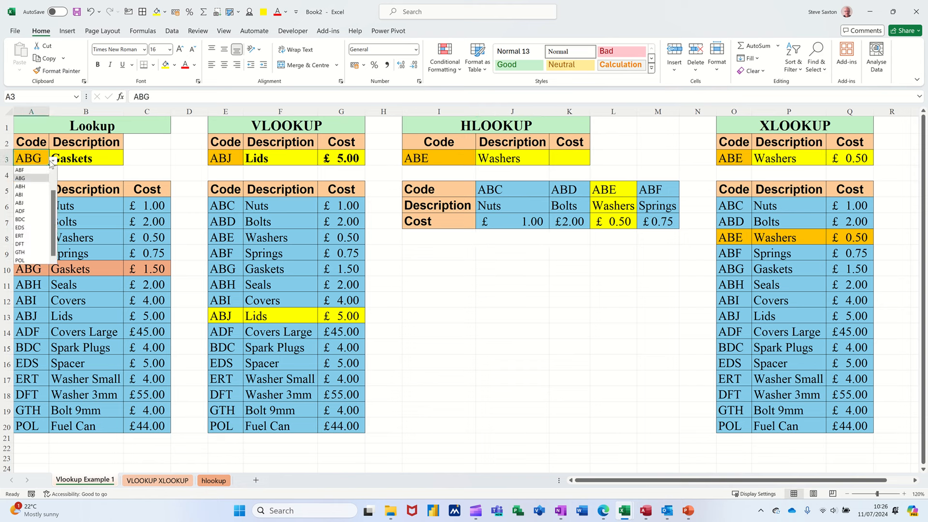
left_click(22, 202)
left_click(94, 160)
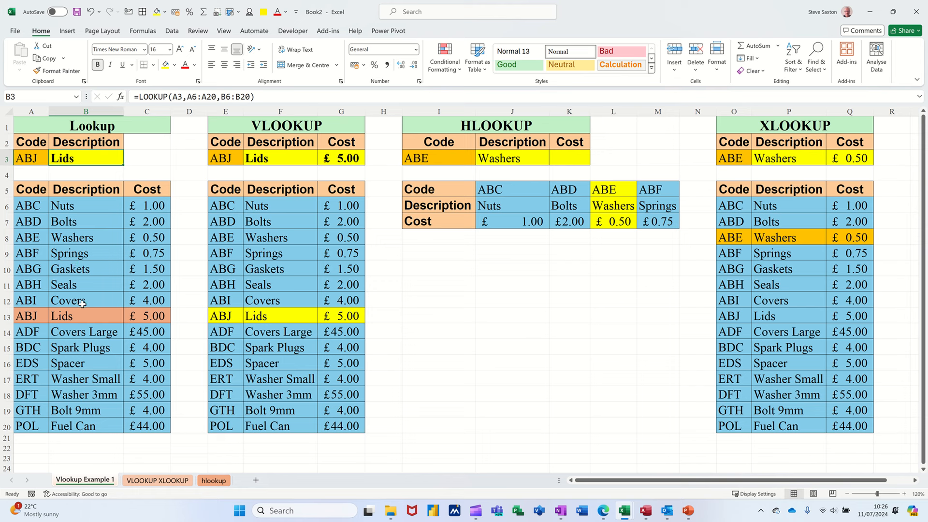
Step: Choose code ABE for the VLOOKUP table in E3
left_click(220, 160)
left_click(248, 161)
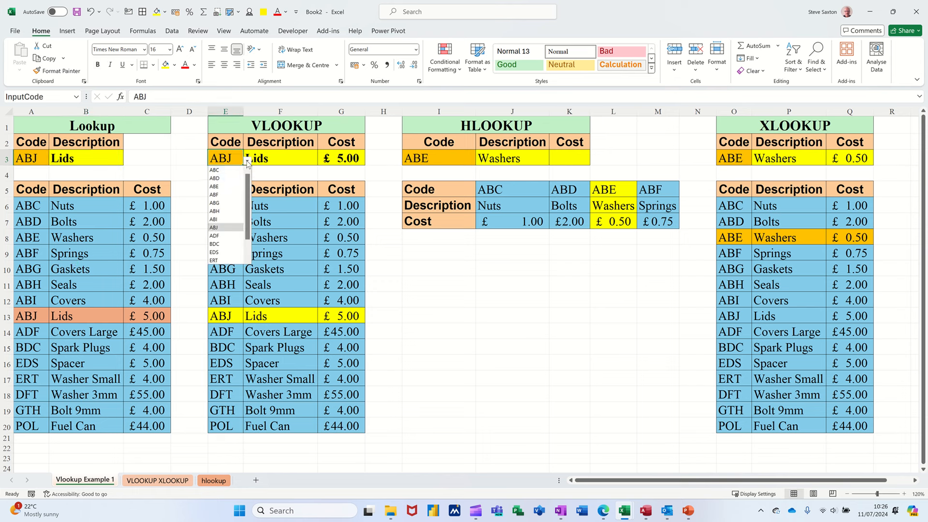
left_click(224, 187)
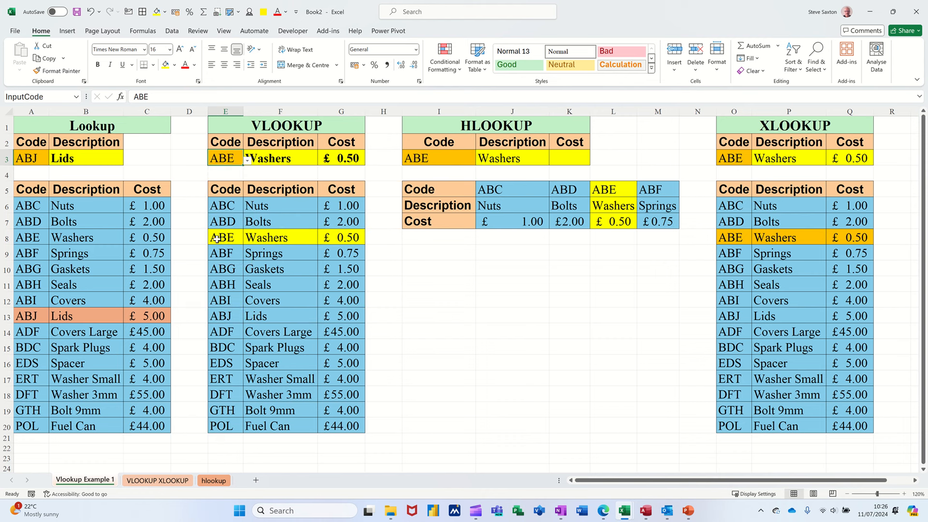
Step: Test the HLOOKUP code cell I3 with ABH and settle on code ABC
left_click(462, 158)
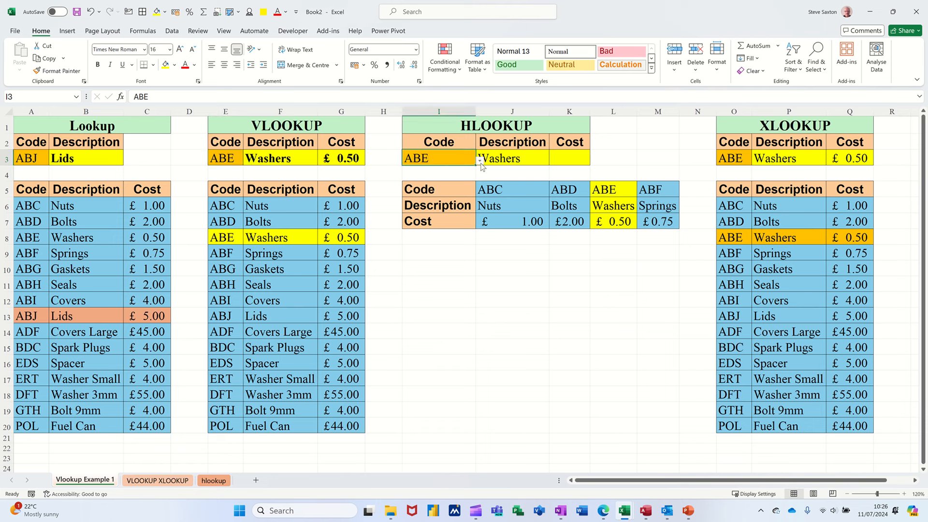
left_click(481, 163)
left_click(429, 209)
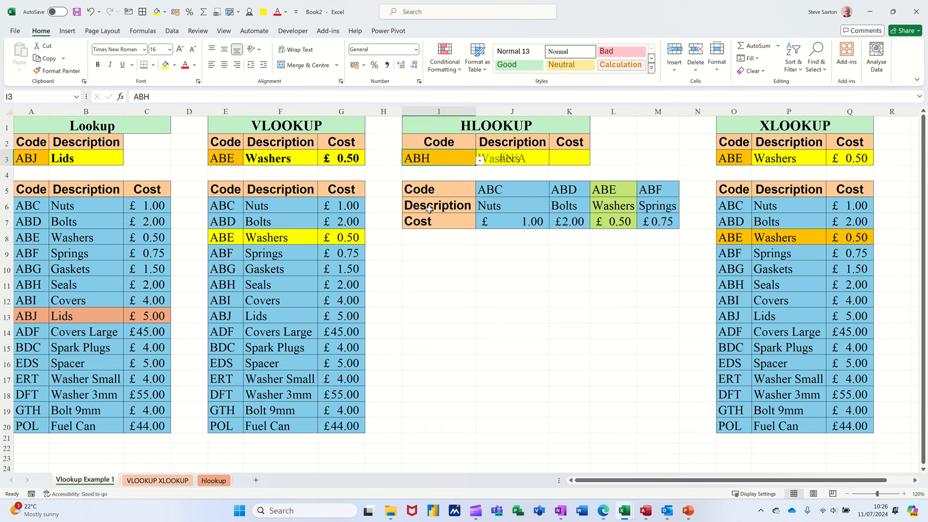
left_click(481, 163)
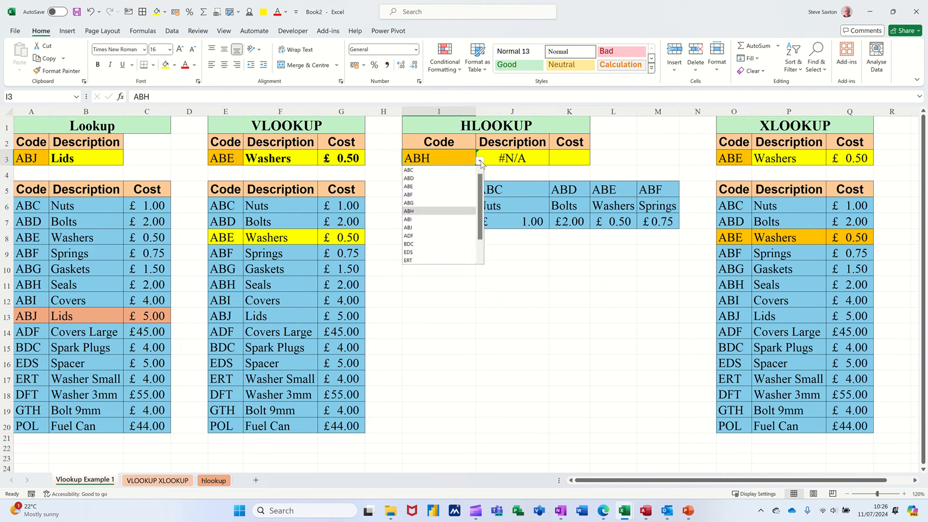
left_click(431, 171)
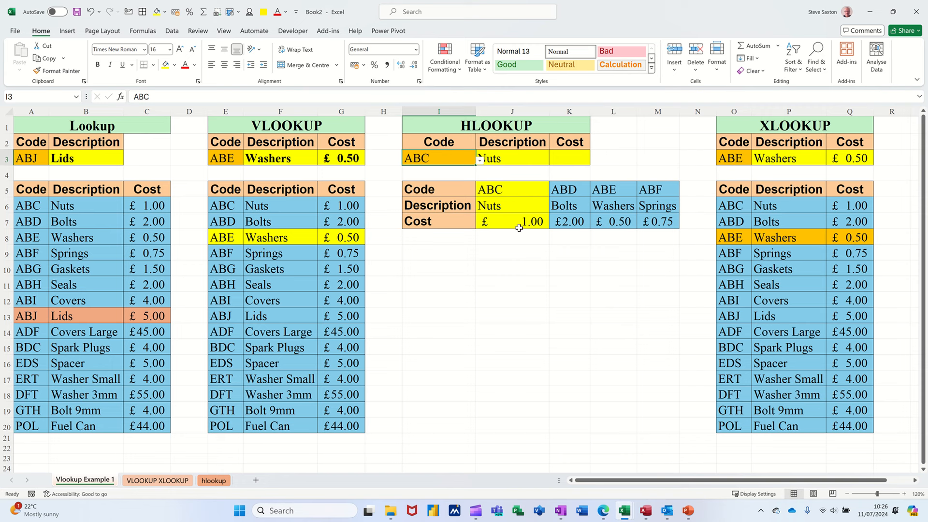
Step: Choose code ABI for the XLOOKUP table in O3
left_click(740, 159)
left_click(756, 162)
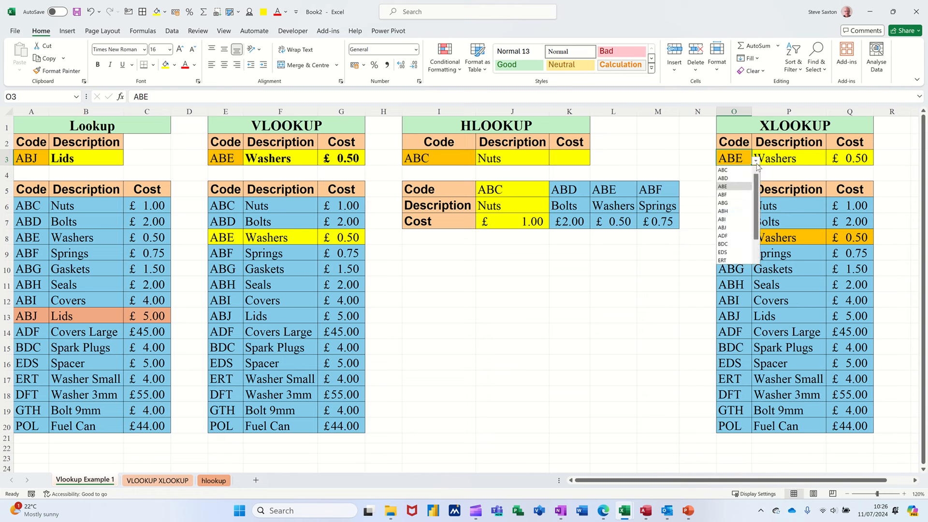
left_click(722, 219)
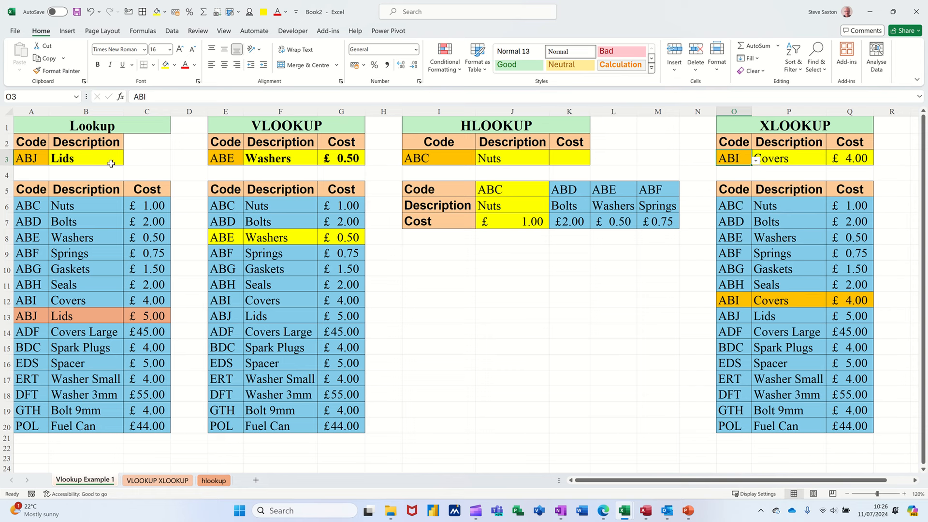
Step: Clear the lookup formulas in B3, F3:G3, J3 and P3:Q3 from the four result areas
left_click(77, 156)
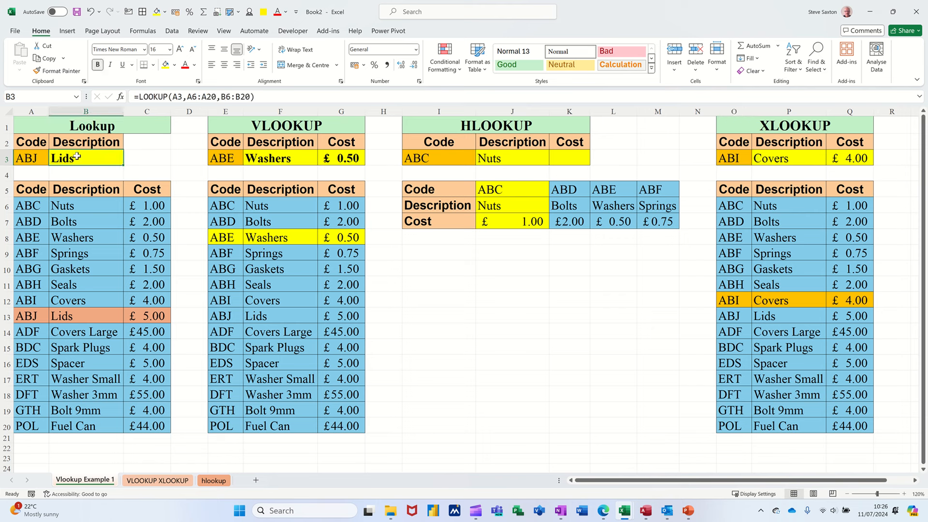
key("Delete")
left_click_drag(282, 155, 352, 158)
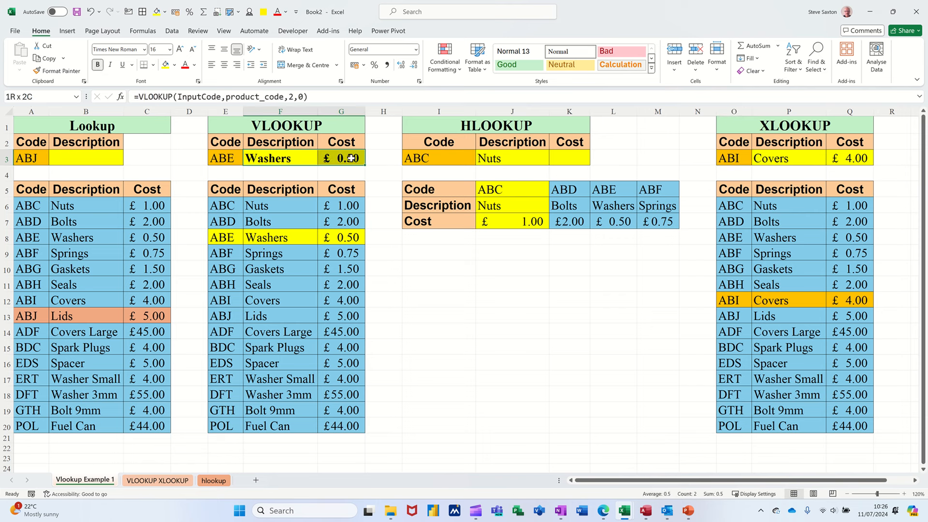
key("Delete")
left_click(494, 157)
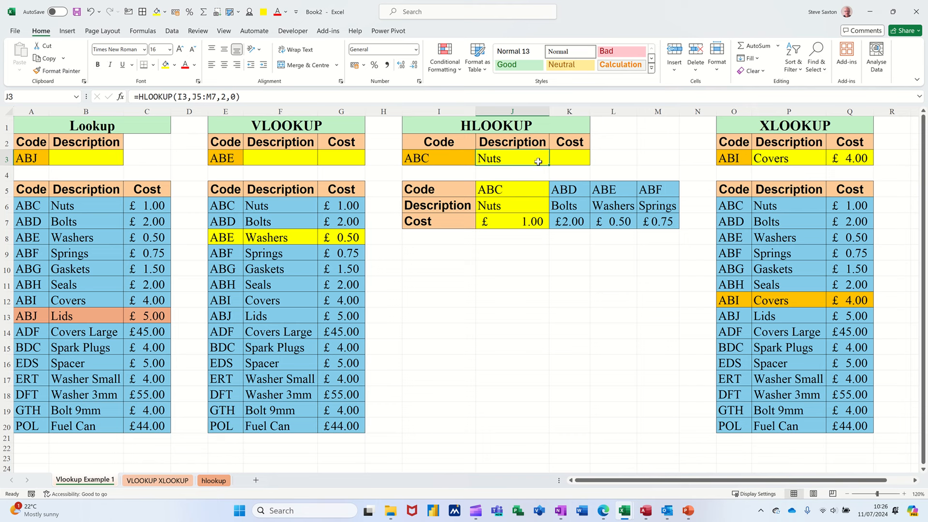
key("Delete")
left_click_drag(786, 159, 832, 161)
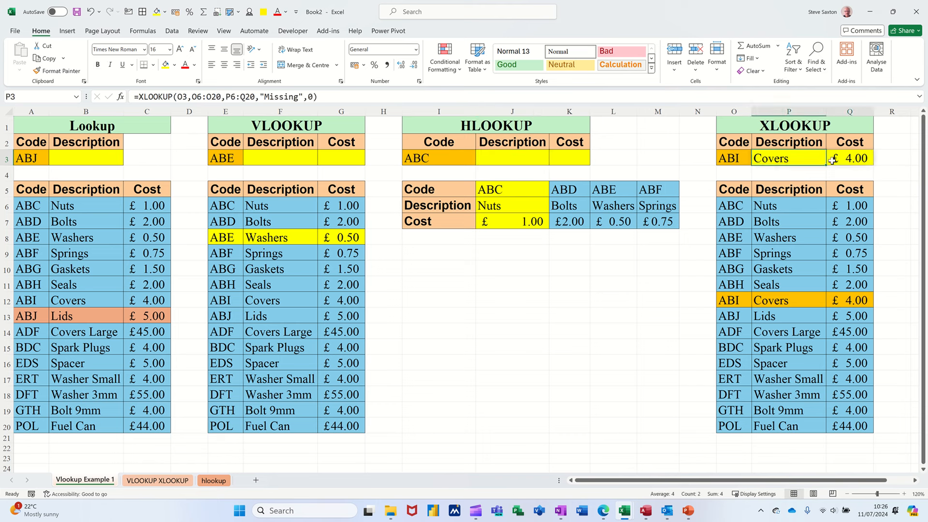
key("Delete")
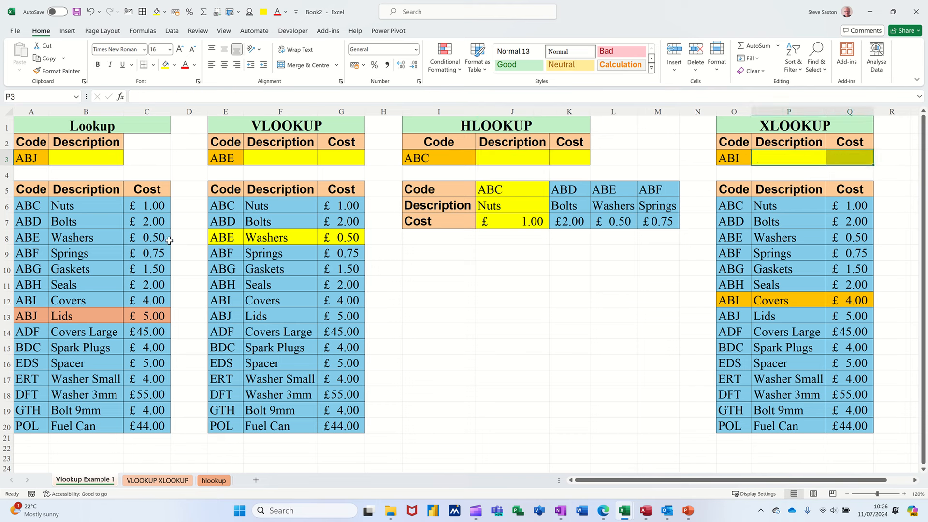
Step: Enter the formula =LOOKUP(A3,A6:A20,B6:B20) in B3 to return the description for the code
left_click(81, 159)
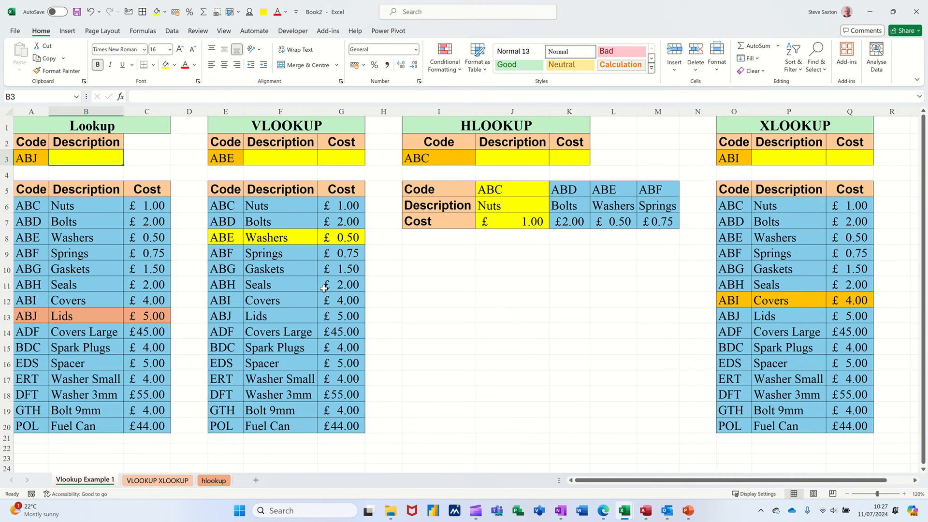
type("=L")
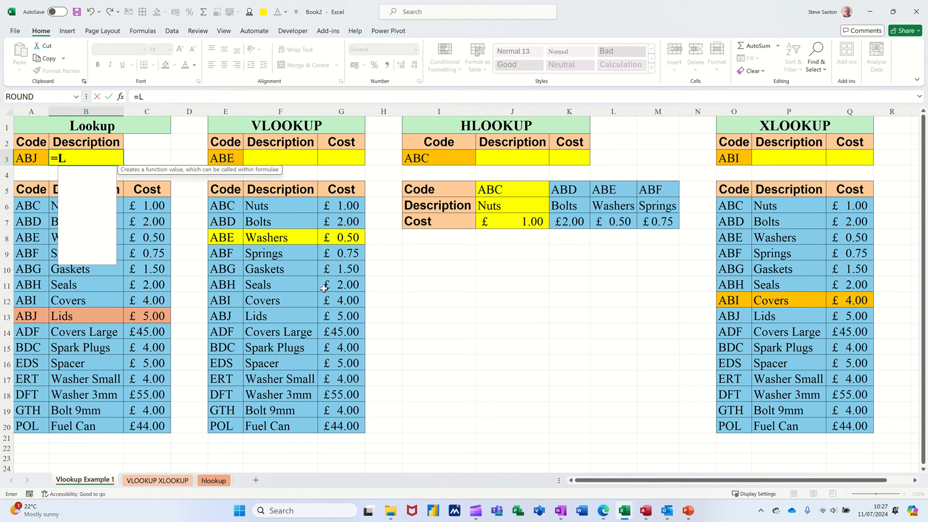
type("OOKUP(")
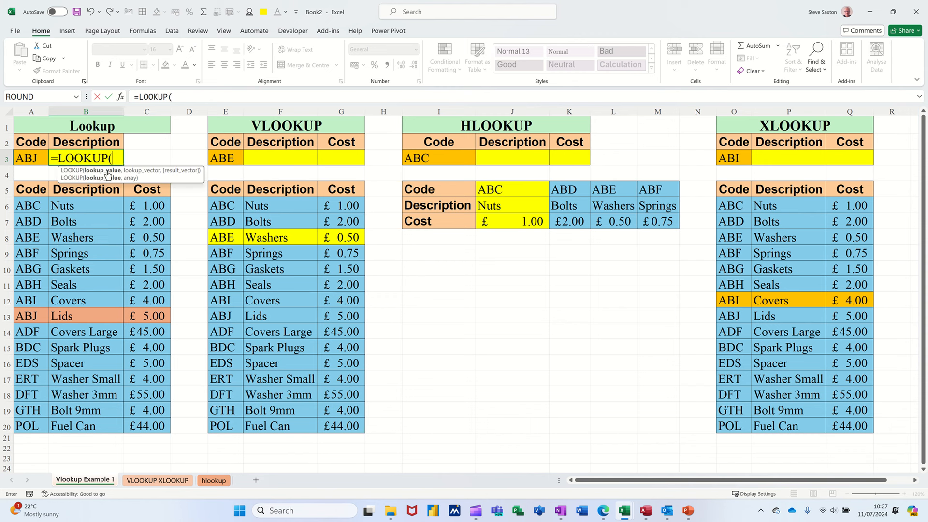
left_click(27, 159)
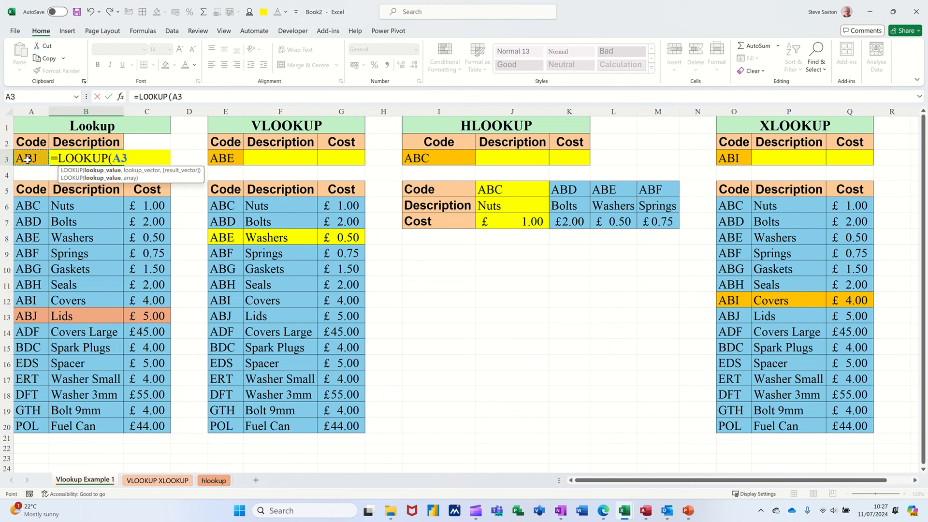
type(",")
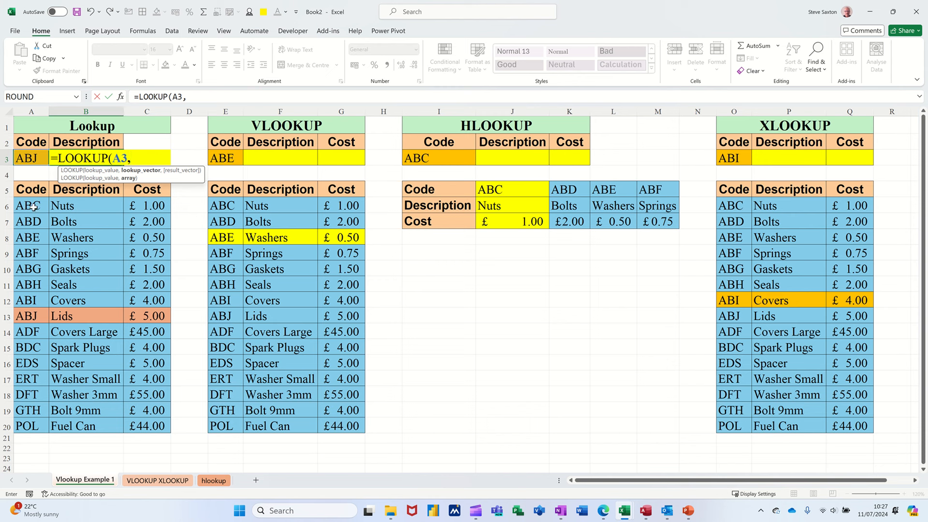
left_click_drag(30, 207, 37, 424)
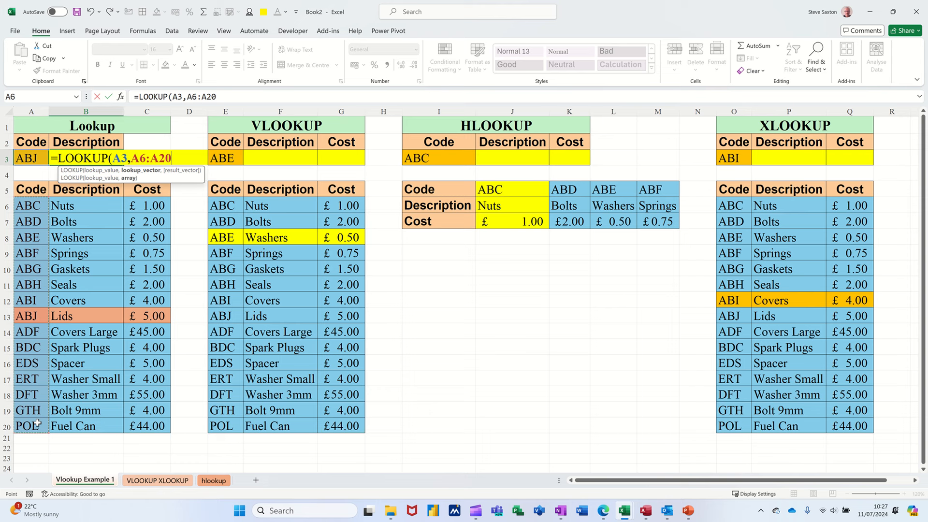
type(",")
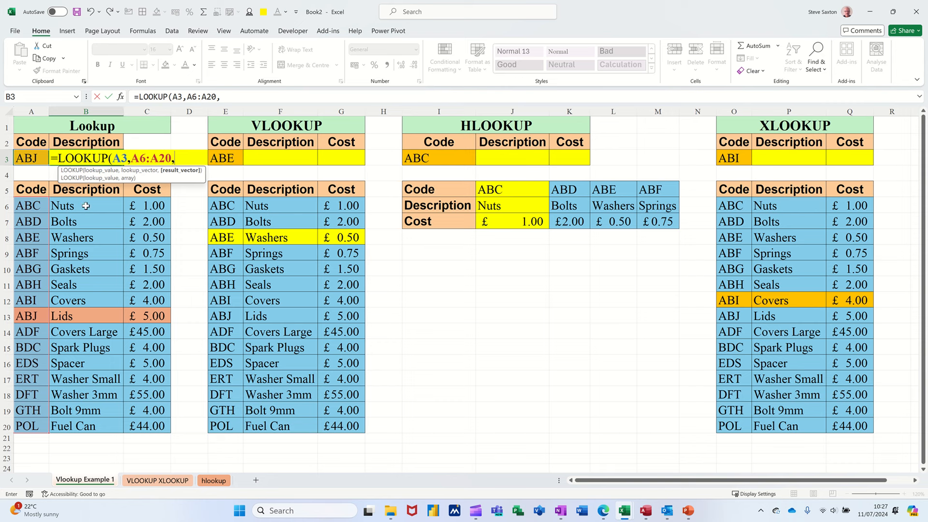
left_click_drag(86, 206, 84, 426)
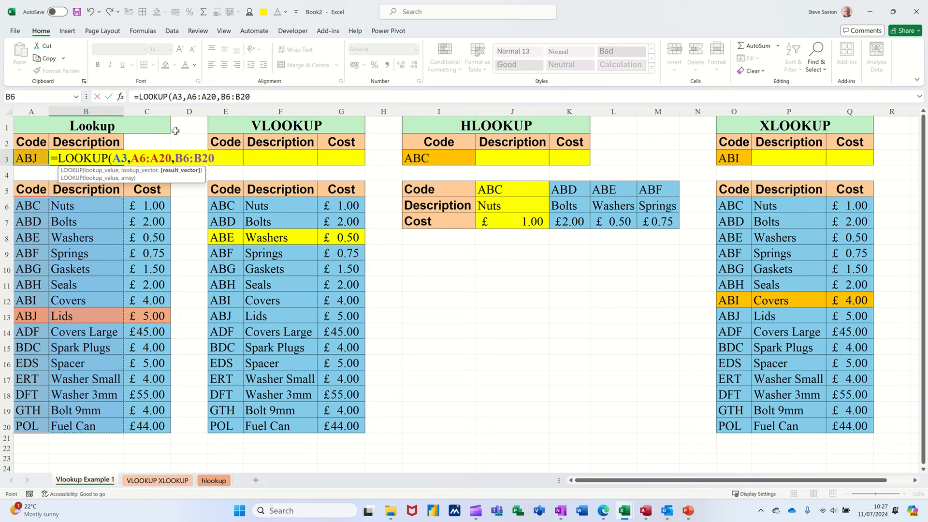
left_click(111, 97)
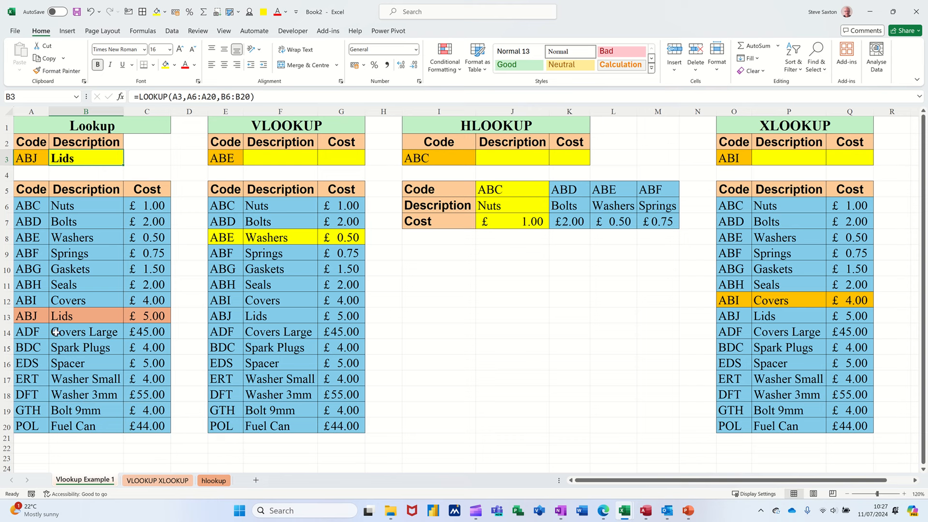
Step: Set the Lookup code in A3 to ABG to test the new formula
left_click(47, 163)
left_click(54, 164)
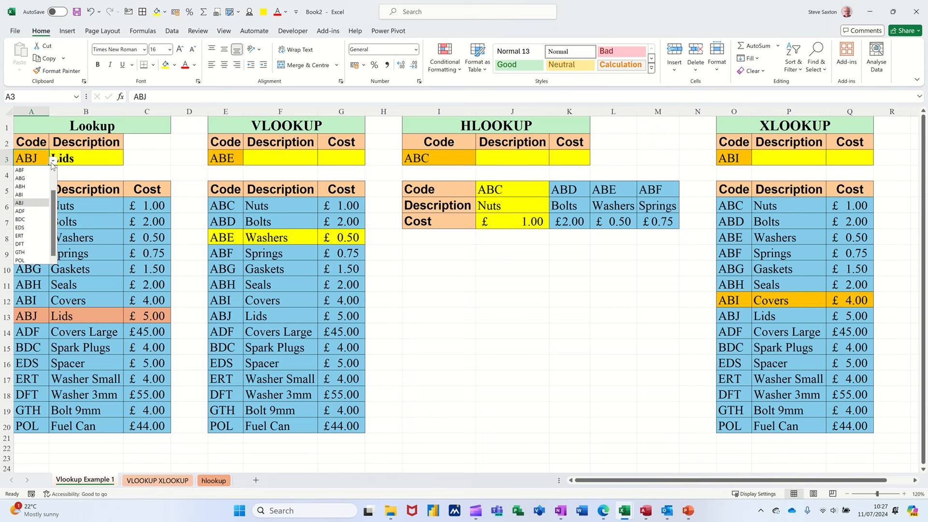
left_click(53, 187)
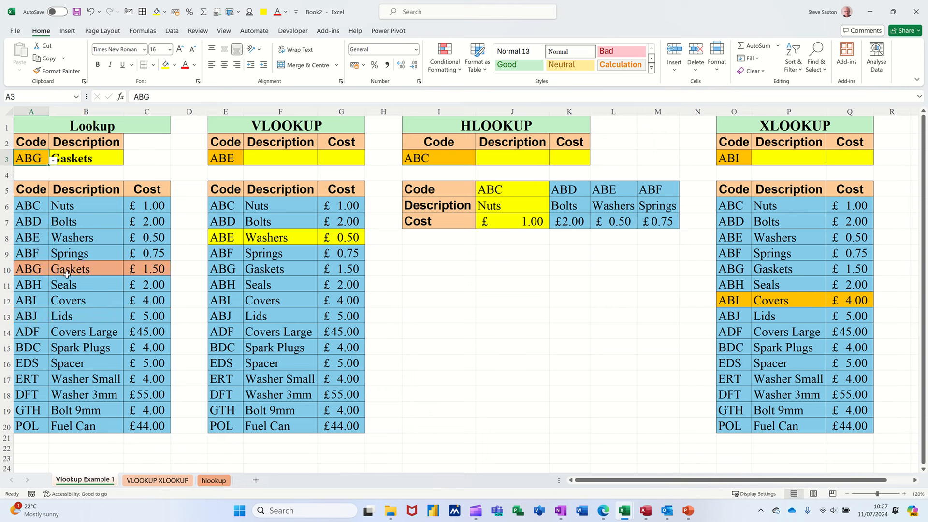
Step: Delete the existing conditional formatting rule from the Lookup table's data range A6:C20
left_click_drag(26, 204, 150, 420)
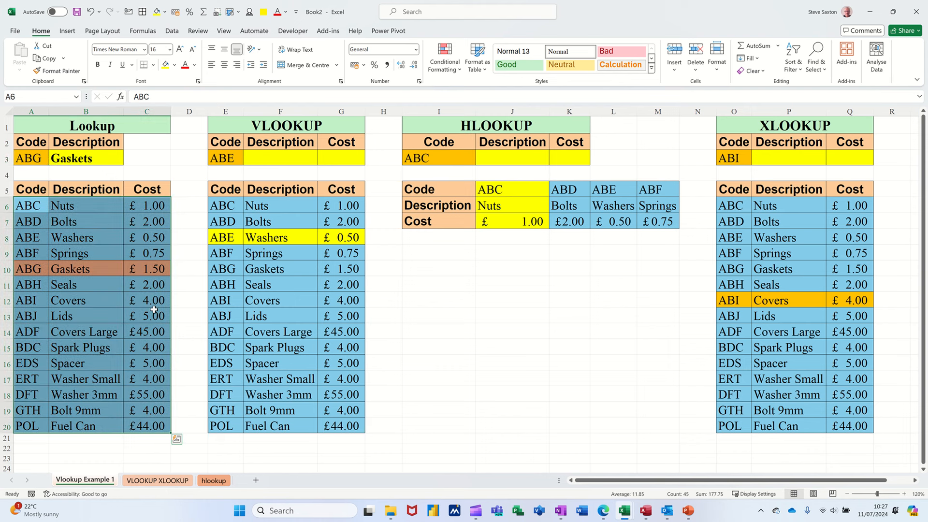
left_click(437, 71)
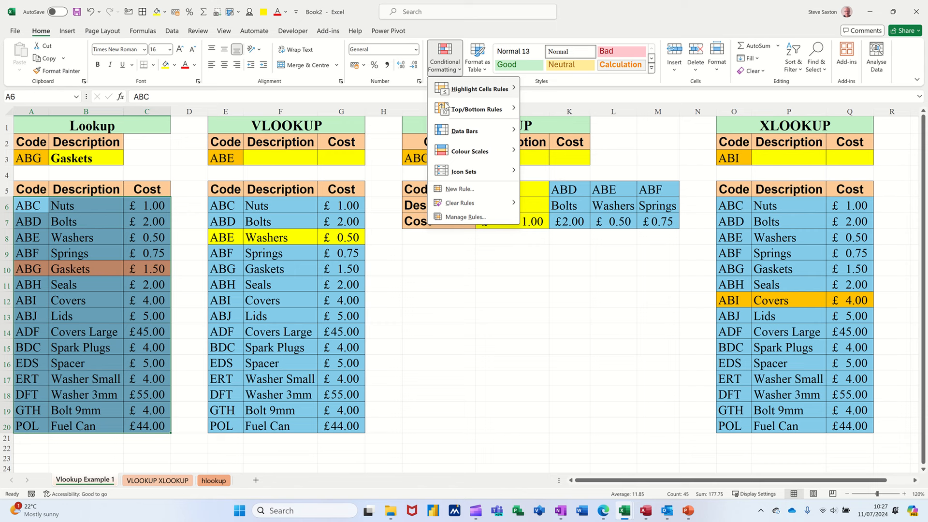
left_click(451, 218)
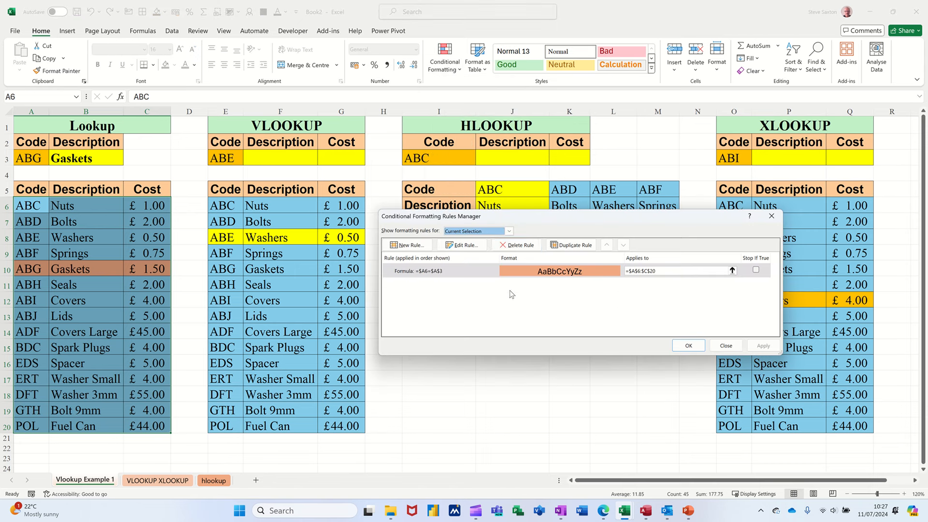
left_click(505, 245)
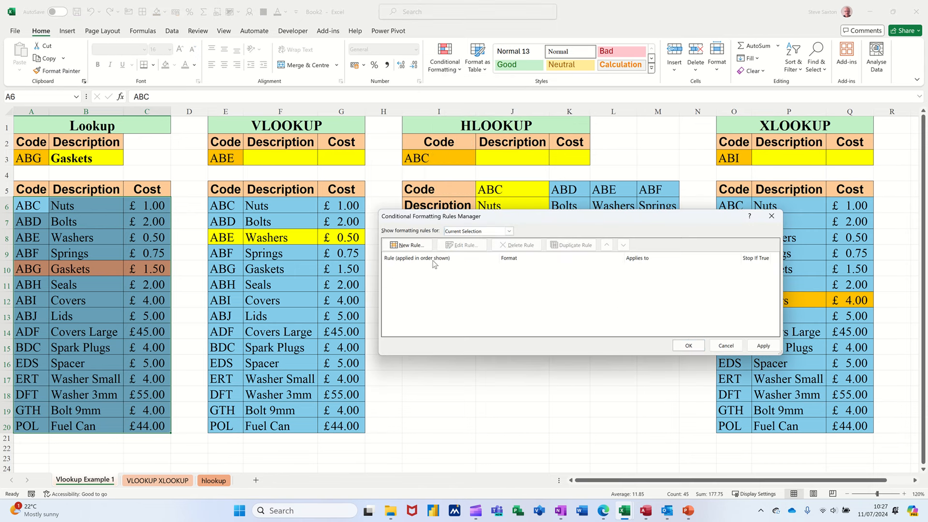
Step: Start a new formula-based conditional formatting rule for the Lookup table's data range with the condition =$A6=$A$3
left_click(409, 245)
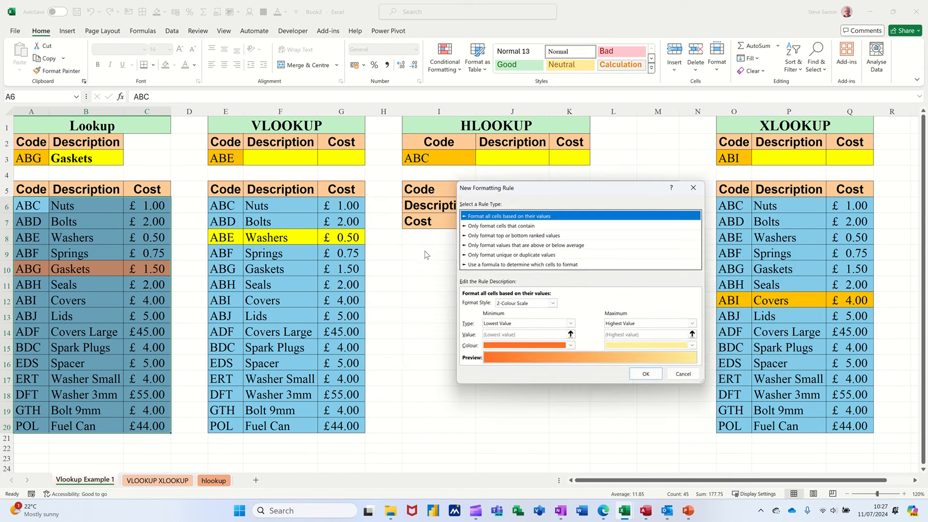
left_click(488, 265)
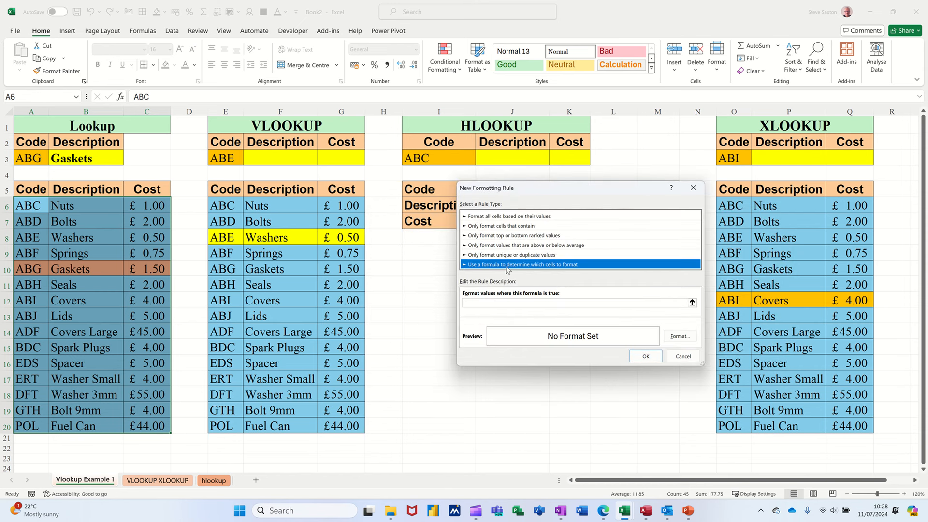
left_click(490, 303)
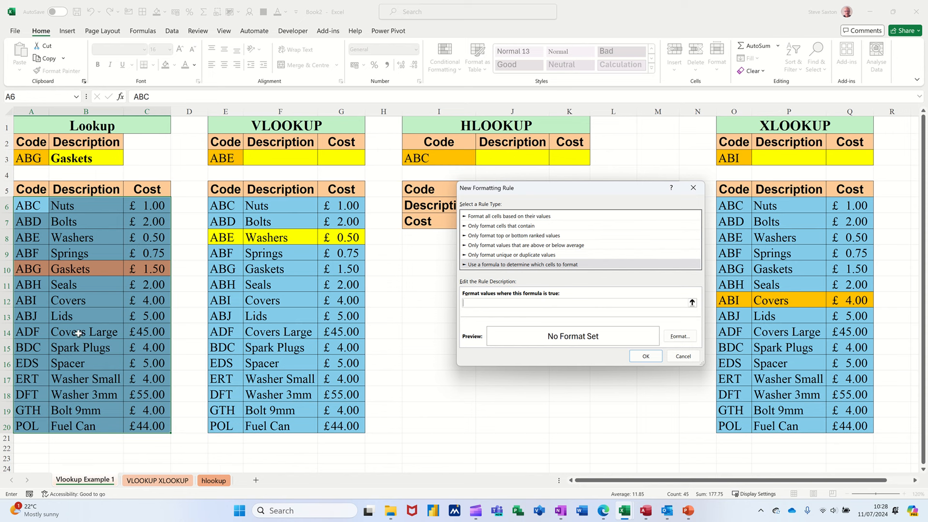
left_click(28, 206)
type("=")
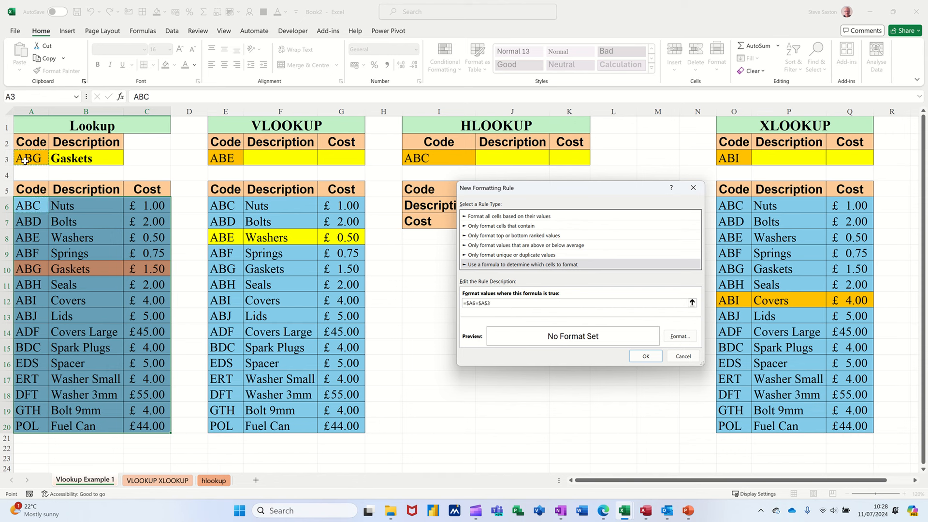
Step: Give the new rule an orange fill and apply it to A6:C20
left_click(676, 337)
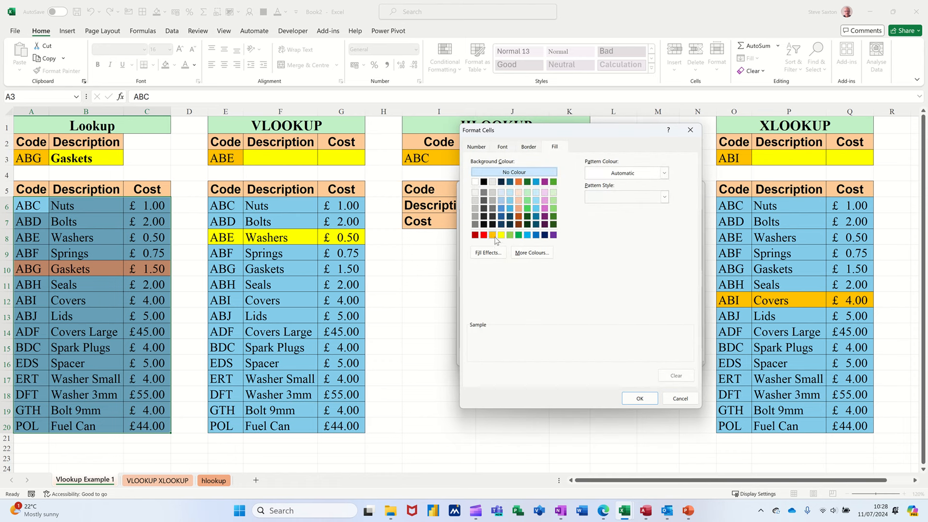
left_click(492, 235)
left_click(631, 399)
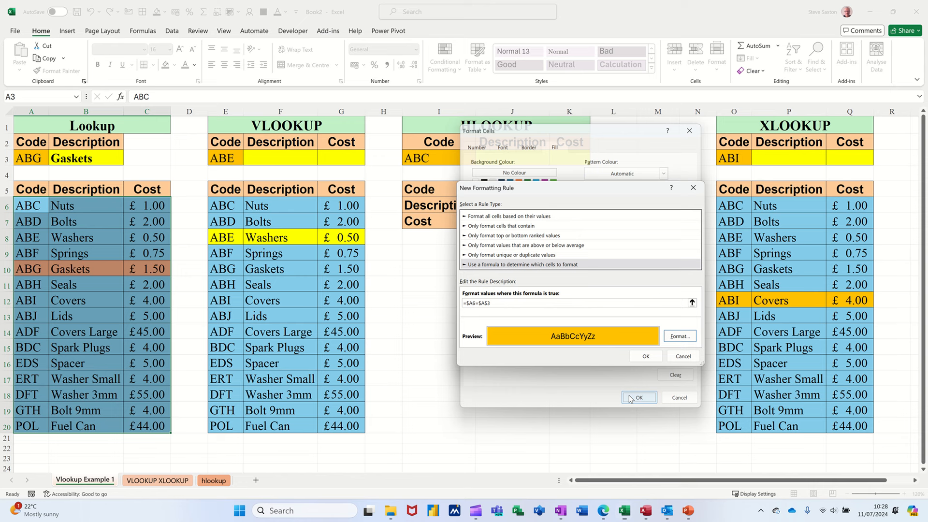
left_click(648, 357)
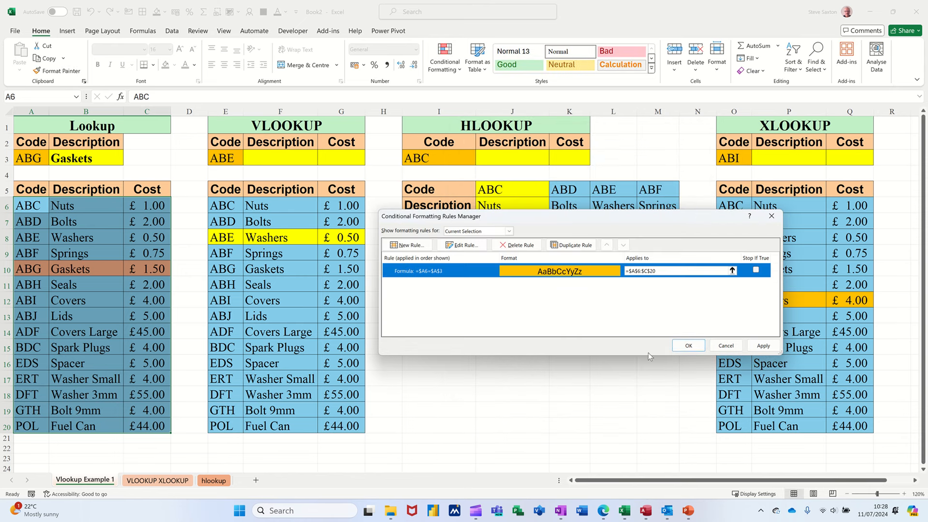
left_click(693, 348)
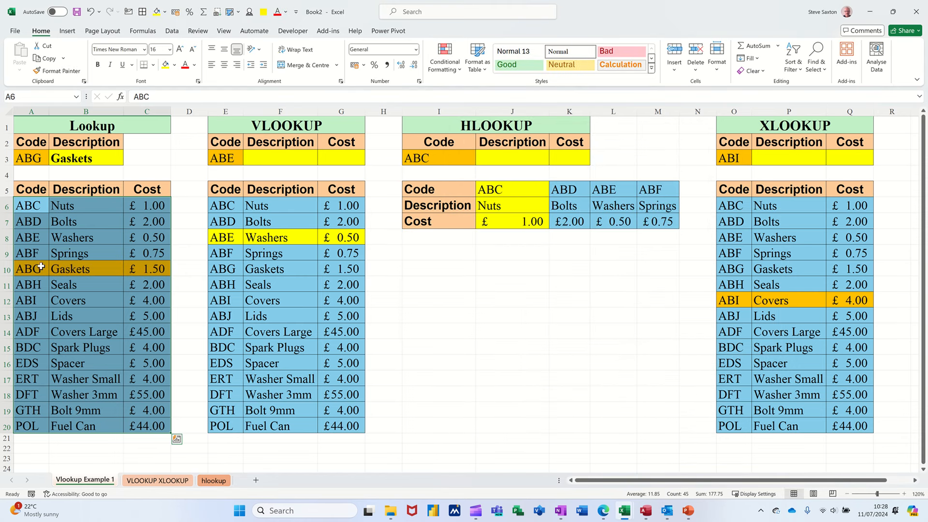
Step: Set the Lookup code in A3 to ABD to test the row highlighting
left_click(95, 288)
left_click(39, 162)
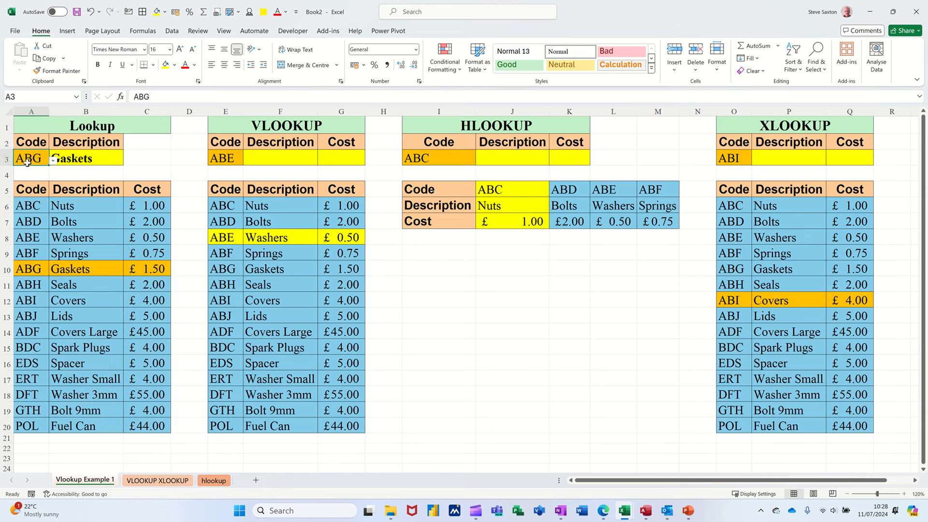
left_click(54, 162)
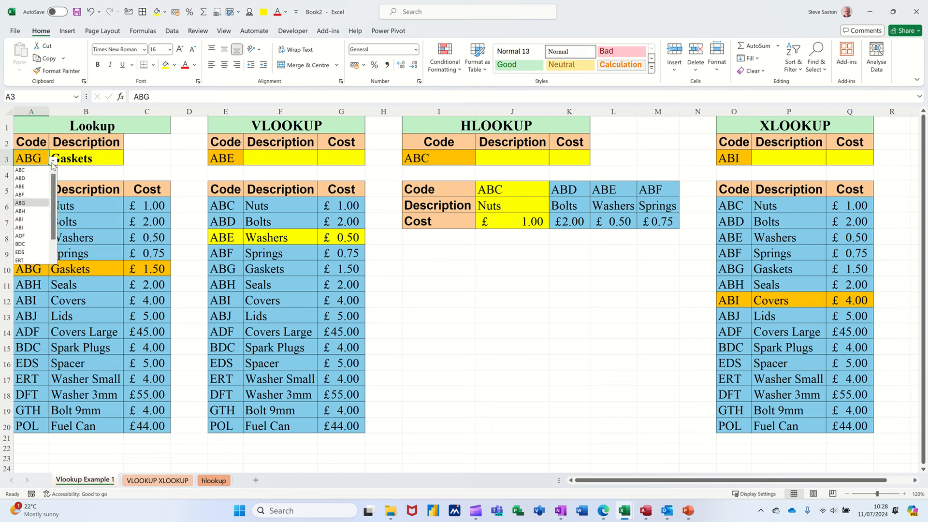
left_click(30, 182)
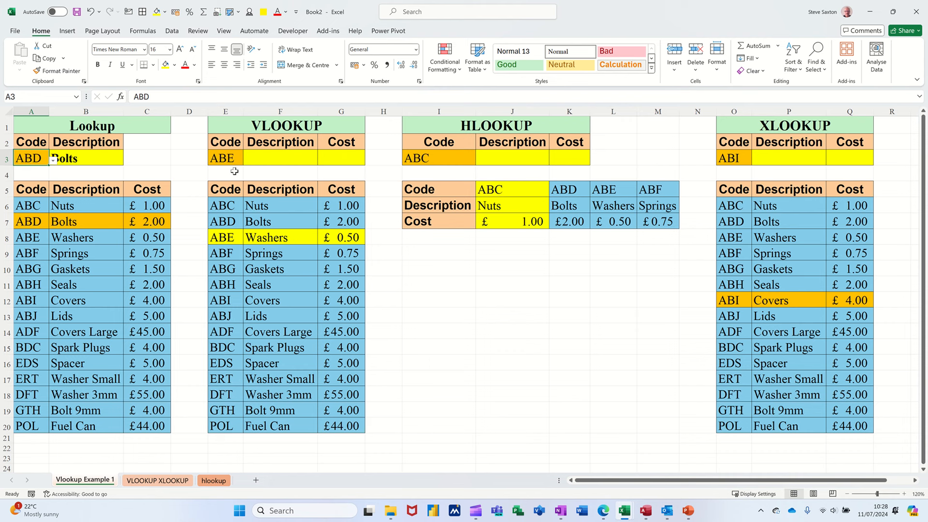
Step: Enter the formula =VLOOKUP(InputCode,product_code,2,0) in F3, using E3 as the lookup value and the VLOOKUP product table as the array
left_click(286, 158)
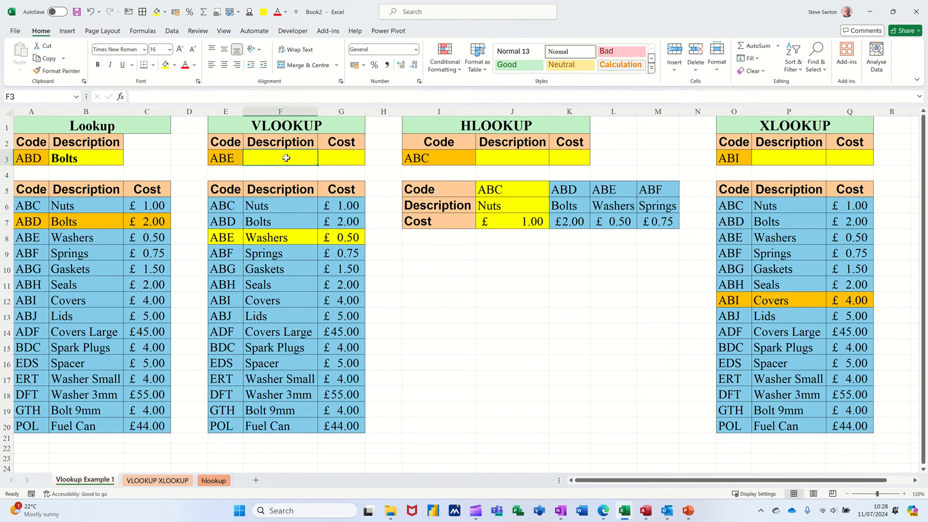
type("=")
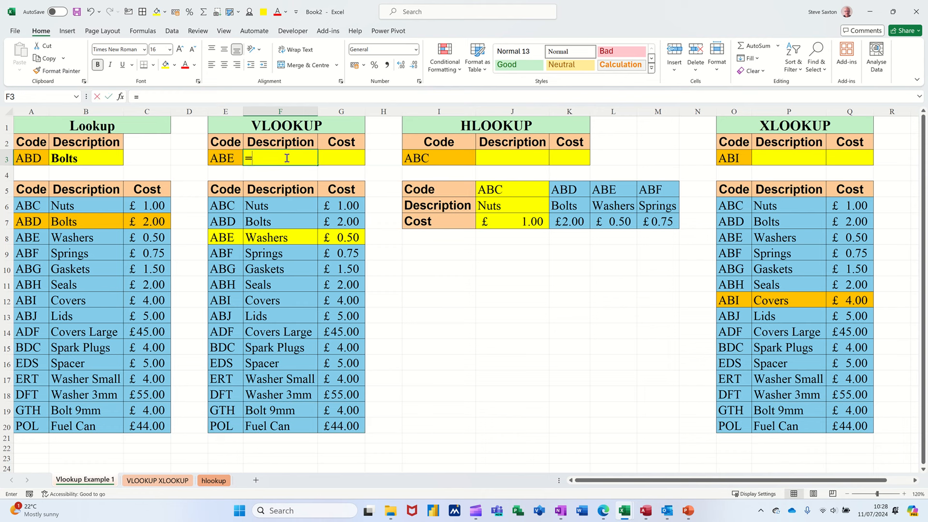
type("VL")
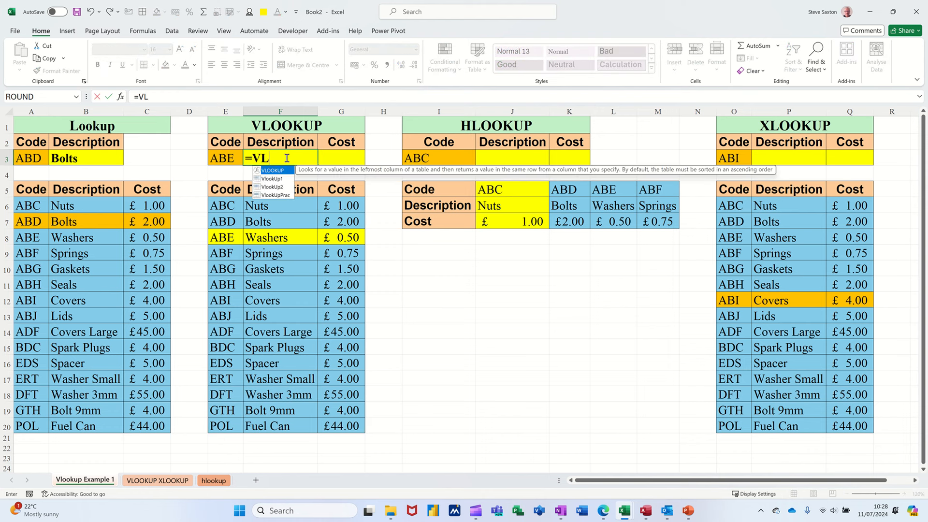
type("OOKUP")
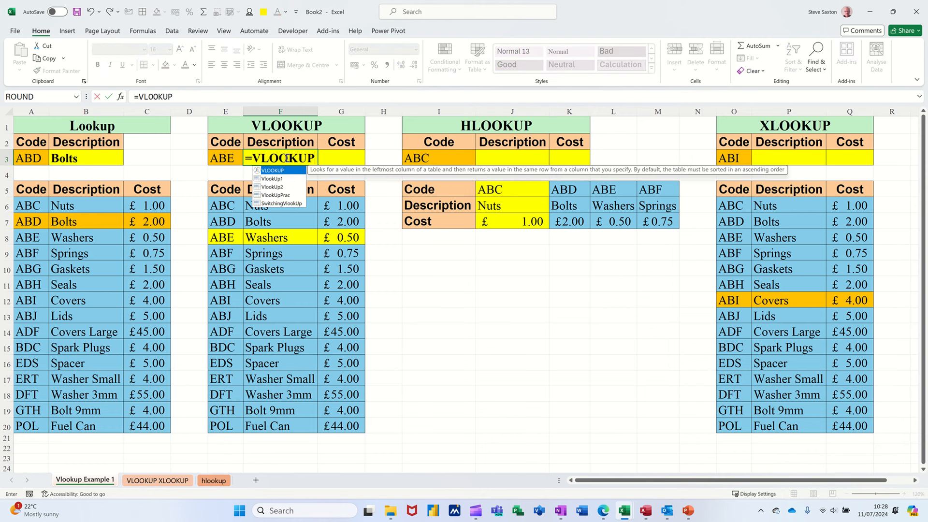
type("(")
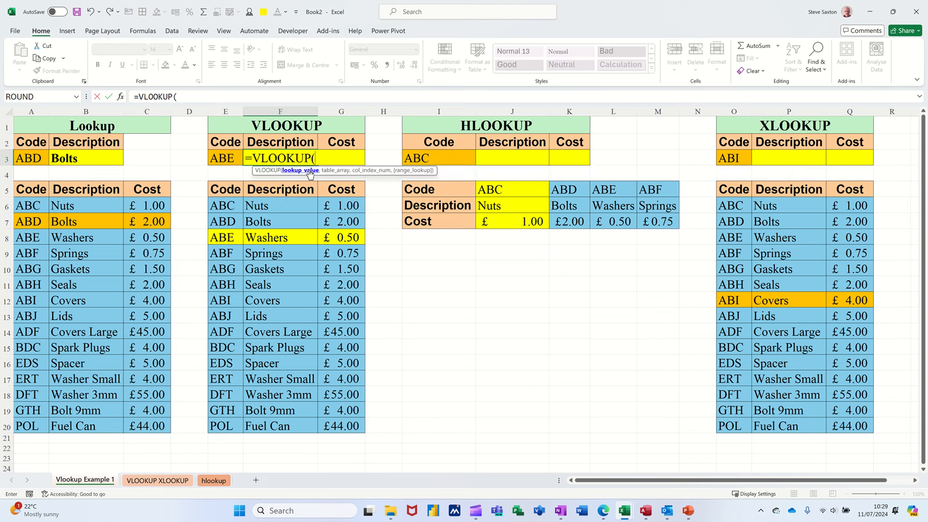
left_click(220, 157)
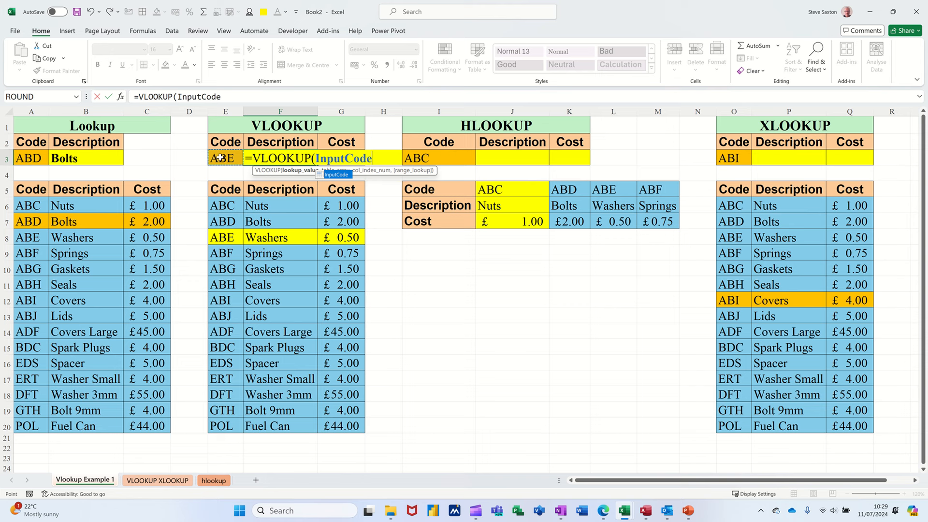
type(",")
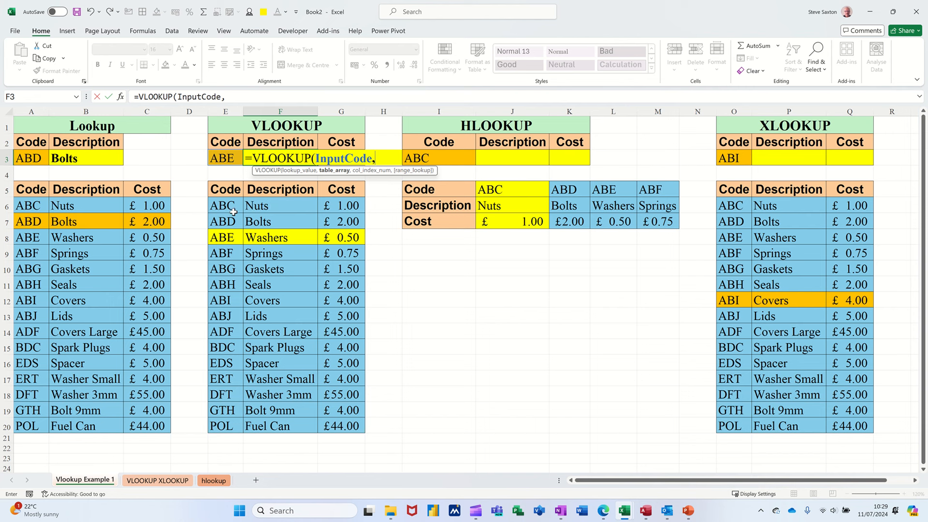
left_click_drag(354, 352, 363, 430)
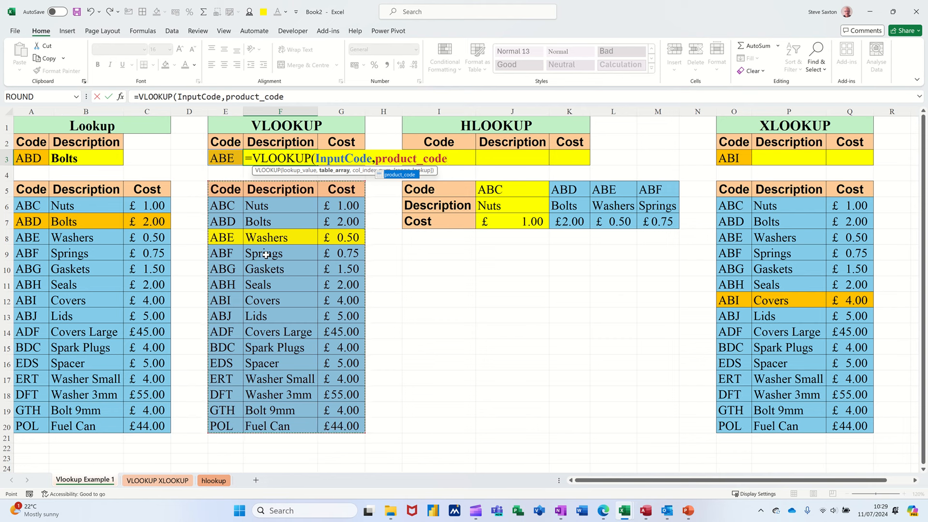
type(",")
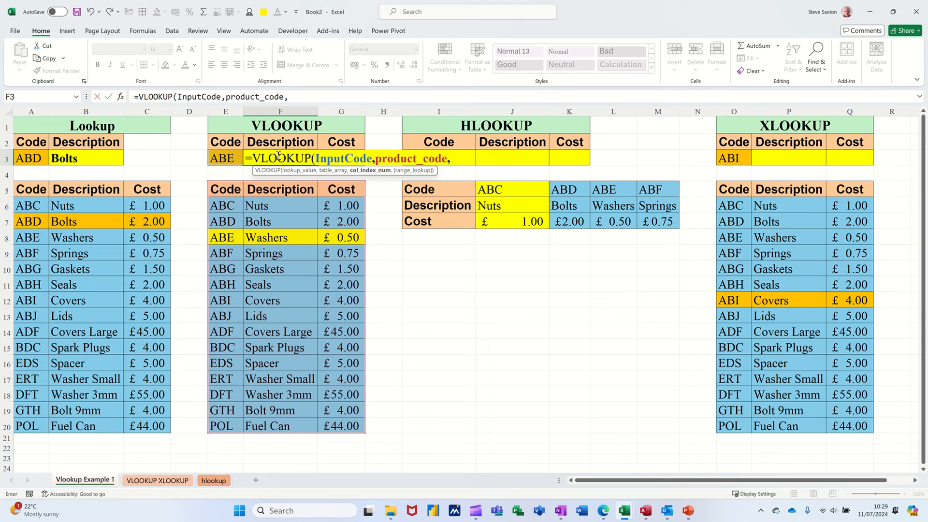
type("2,")
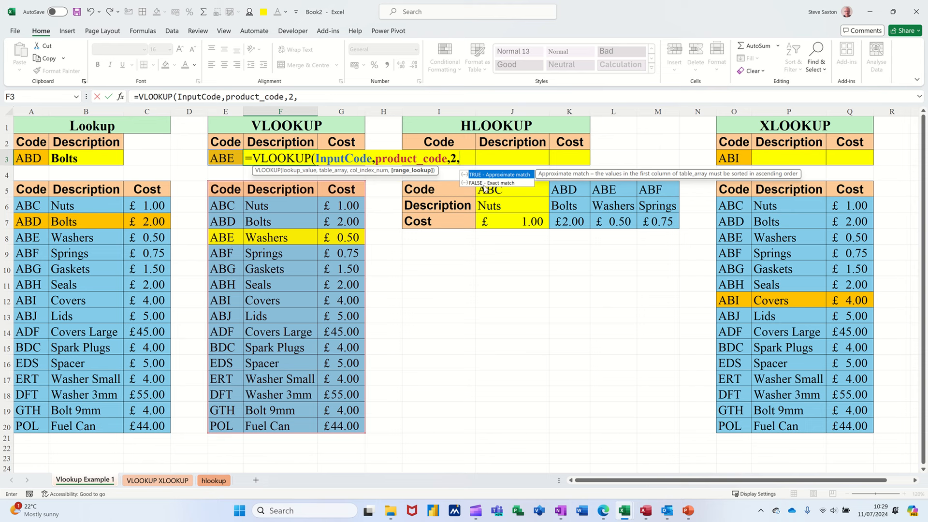
type("0)")
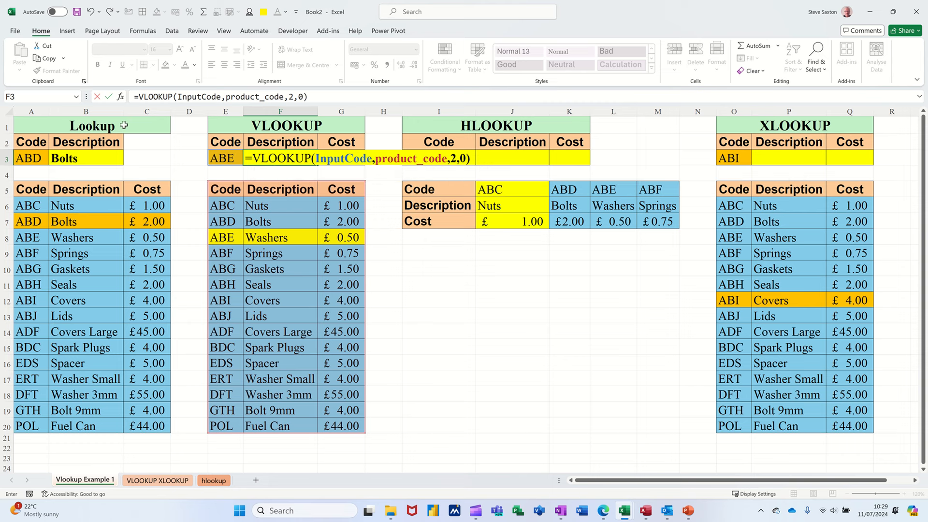
left_click(108, 97)
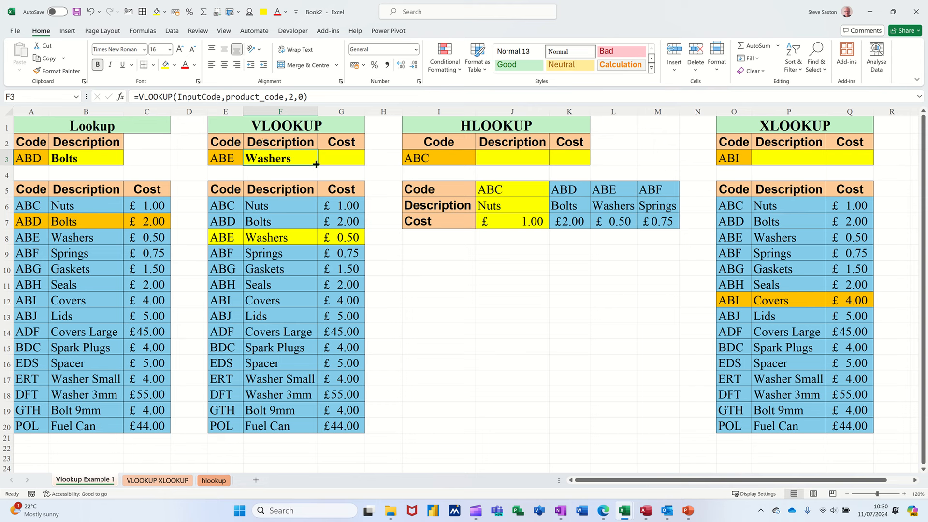
Step: Copy the VLOOKUP formula from F3 to G3 and change its column index to 3 to return the cost
left_click_drag(318, 165, 352, 161)
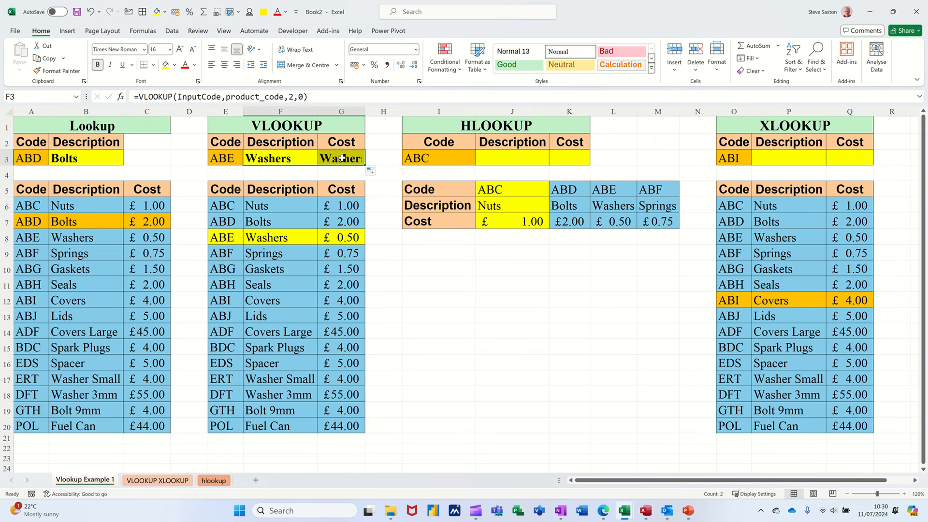
left_click(343, 157)
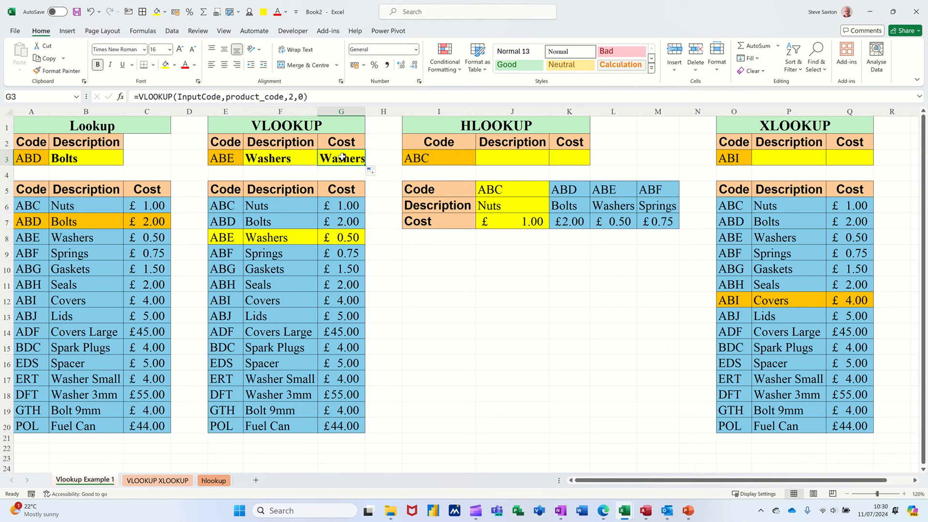
left_click(293, 98)
key("BackSpace")
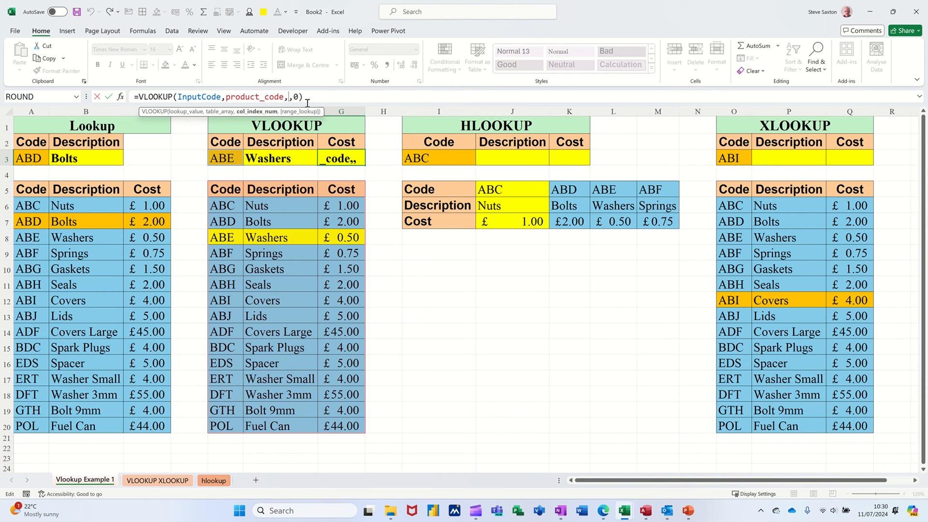
type("3")
left_click(110, 97)
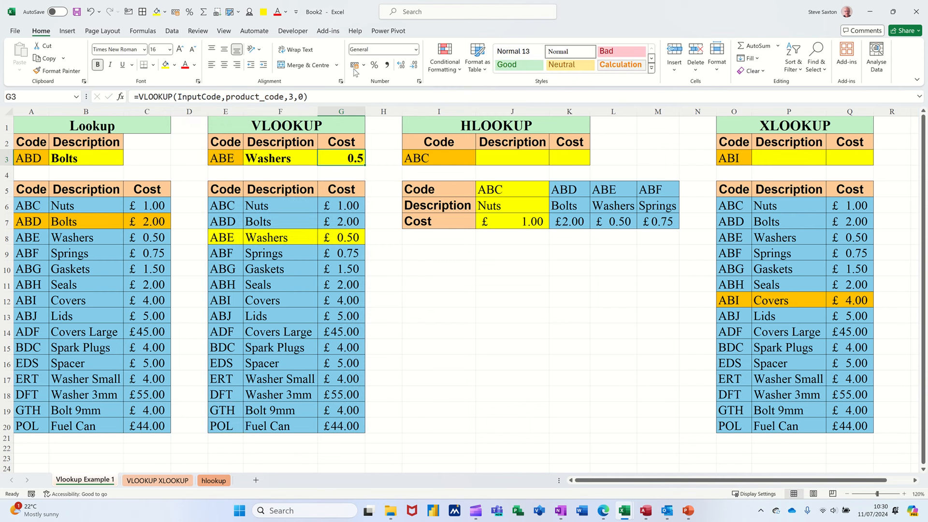
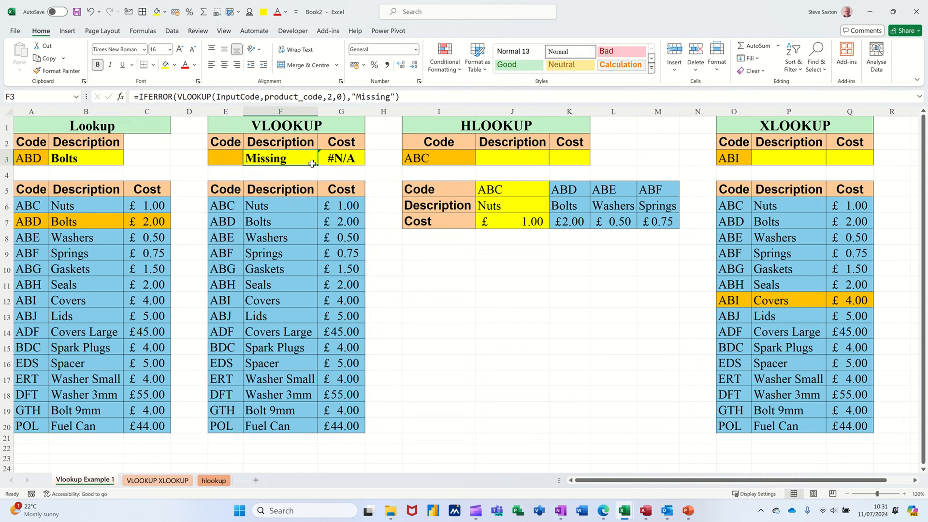
Step: Copy F3's IFERROR formula to G3 as =IFERROR(VLOOKUP(InputCode,product_code,3,0),"Missing") and apply the Accounting number format
left_click_drag(319, 165, 357, 162)
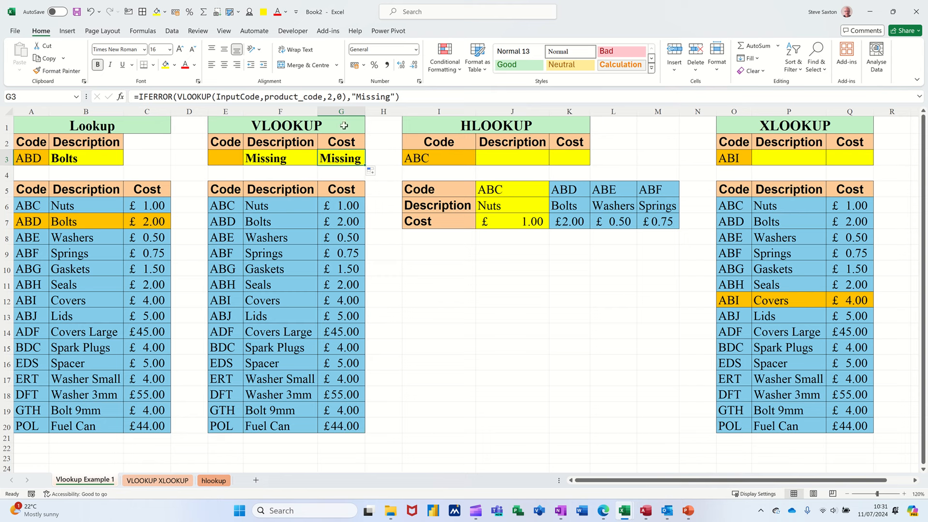
left_click(331, 100)
key("BackSpace")
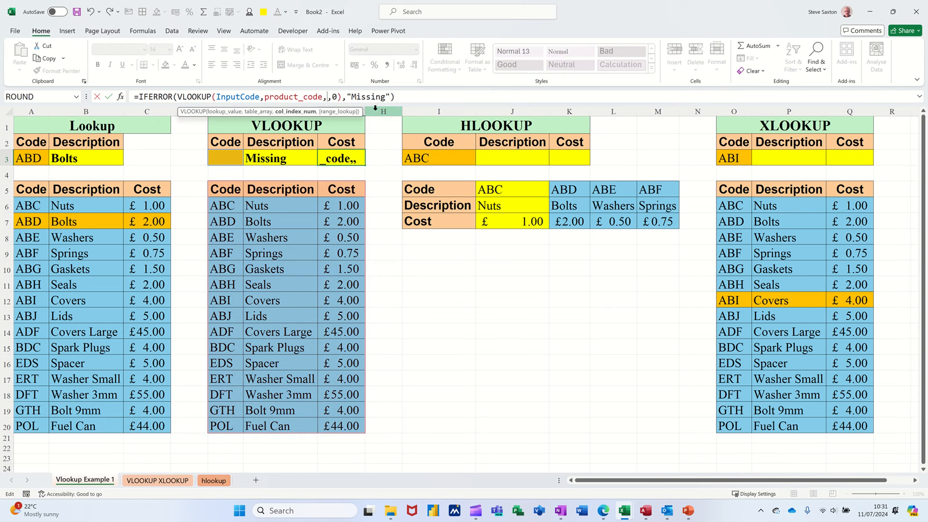
type("3")
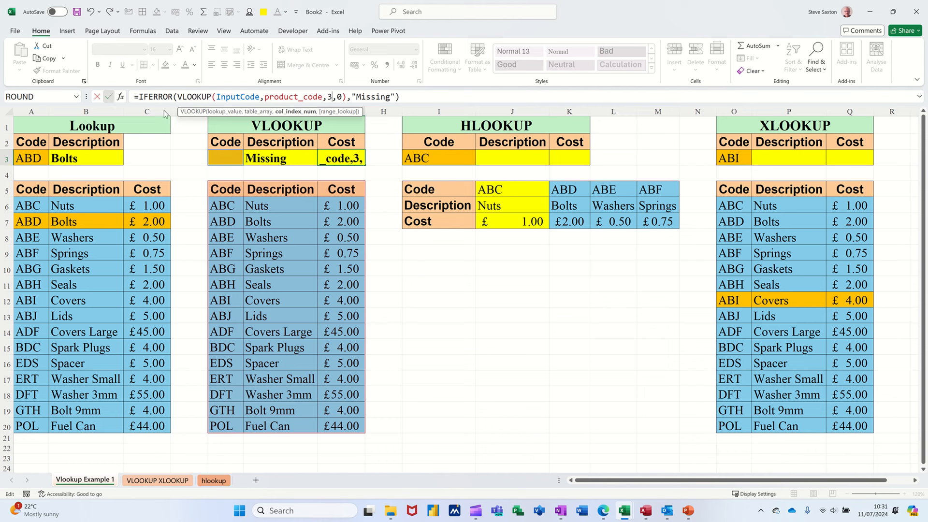
left_click(109, 96)
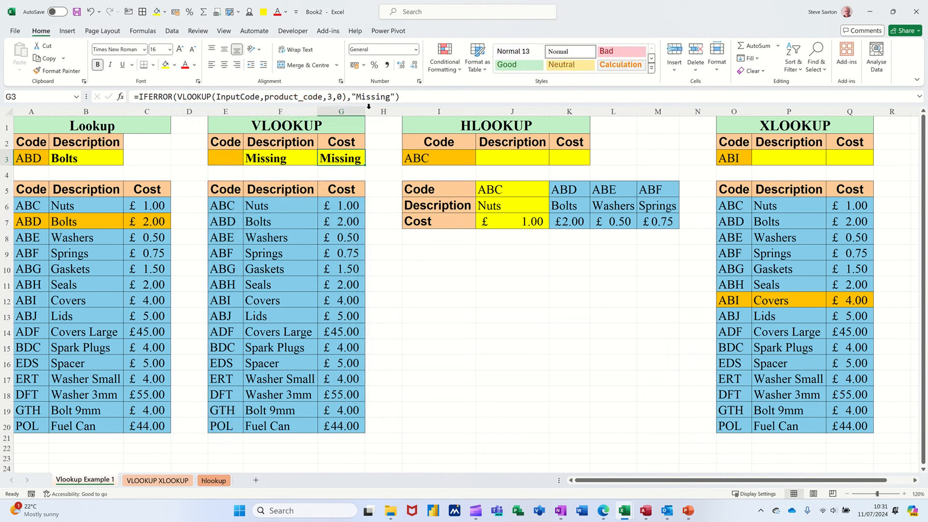
left_click(355, 65)
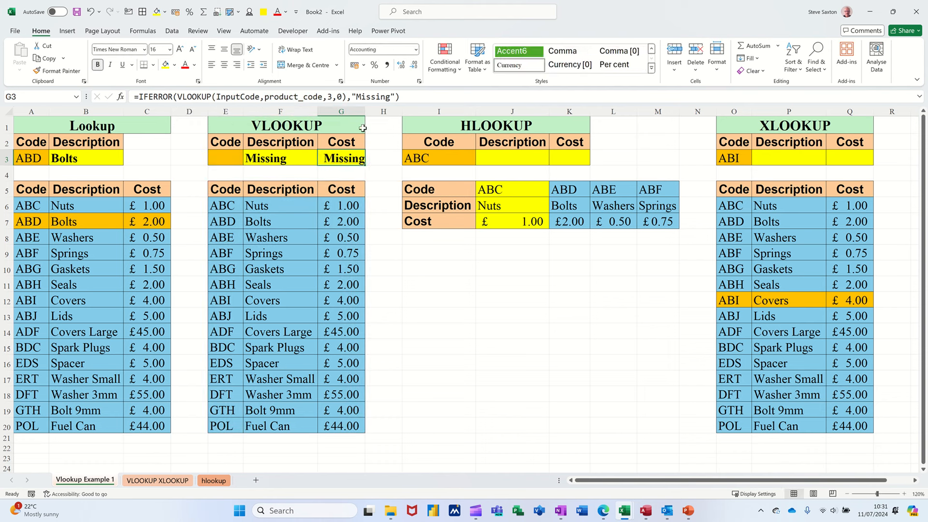
Step: Set the VLOOKUP code in E3 to ABE to test the description and cost formulas
left_click(232, 160)
left_click(247, 160)
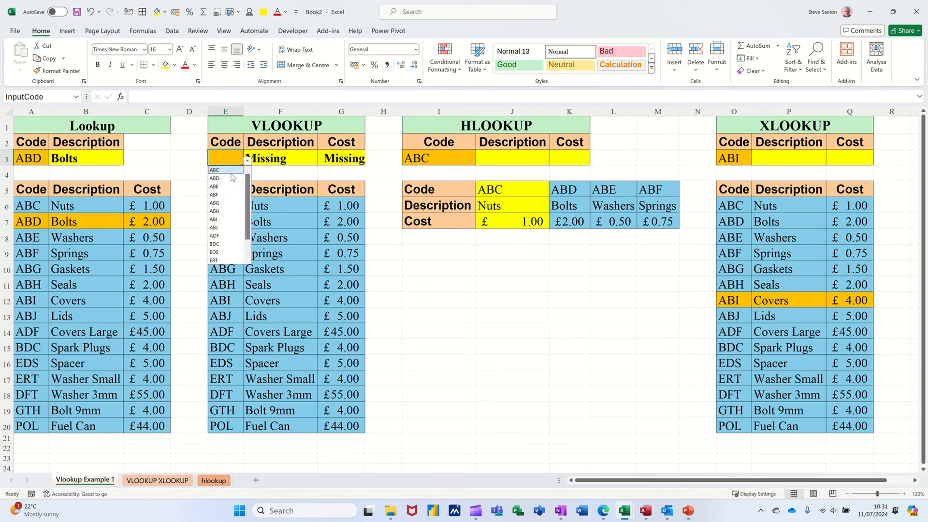
left_click(225, 186)
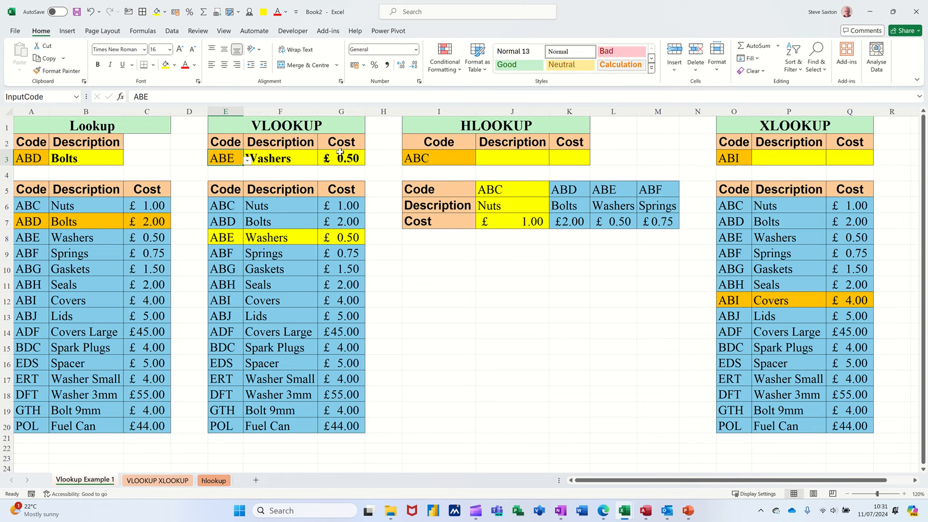
Step: Clear the VLOOKUP code in E3 to test the IFERROR handling of the description and cost formulas
key("Delete")
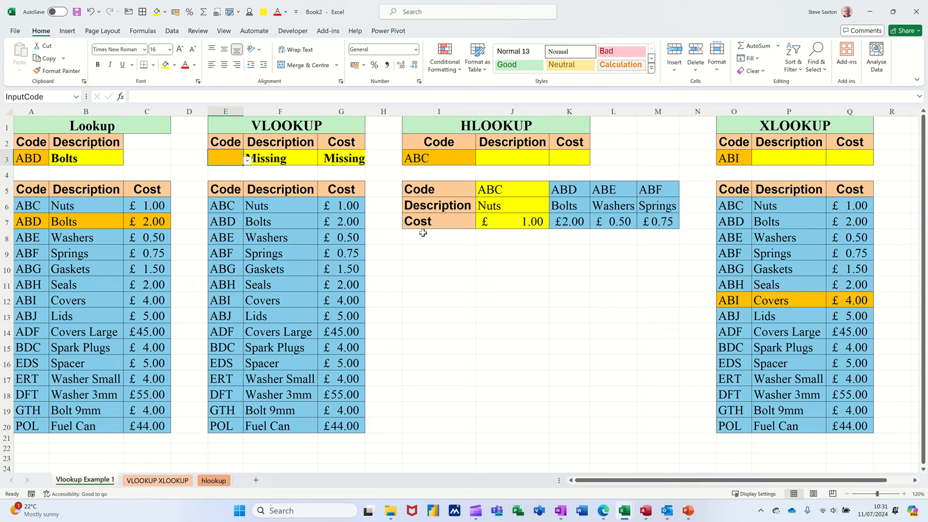
Step: Enter the formula =HLOOKUP(I3,J5:M7,2,0) in J3 to return the description from the horizontal product table
left_click(503, 159)
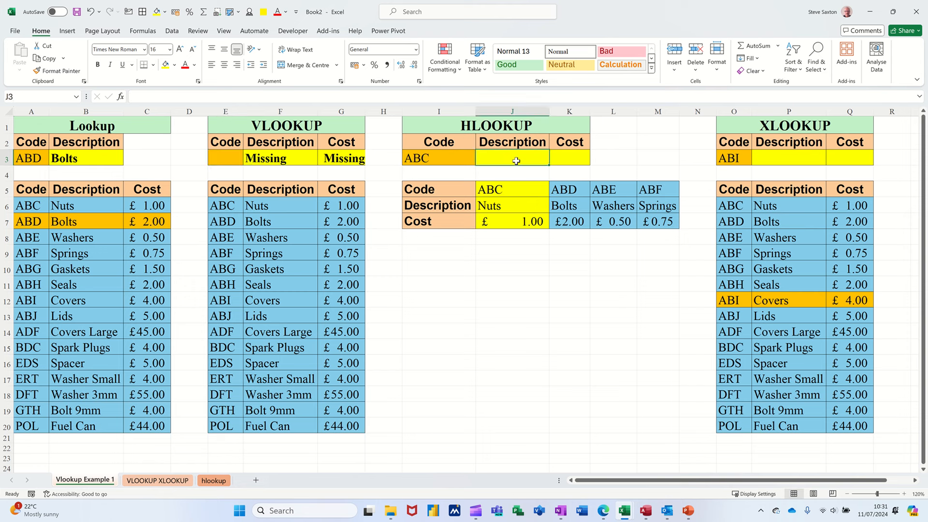
type("=hlookup")
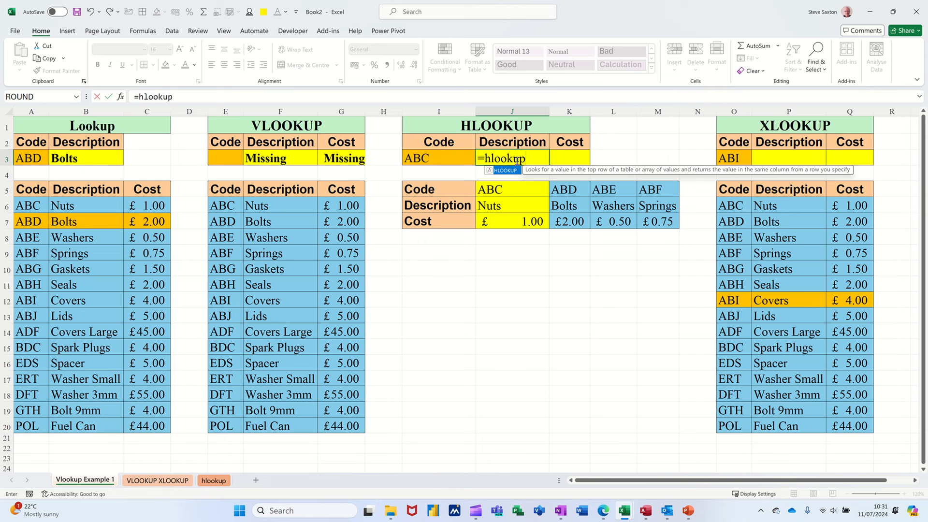
key("Tab")
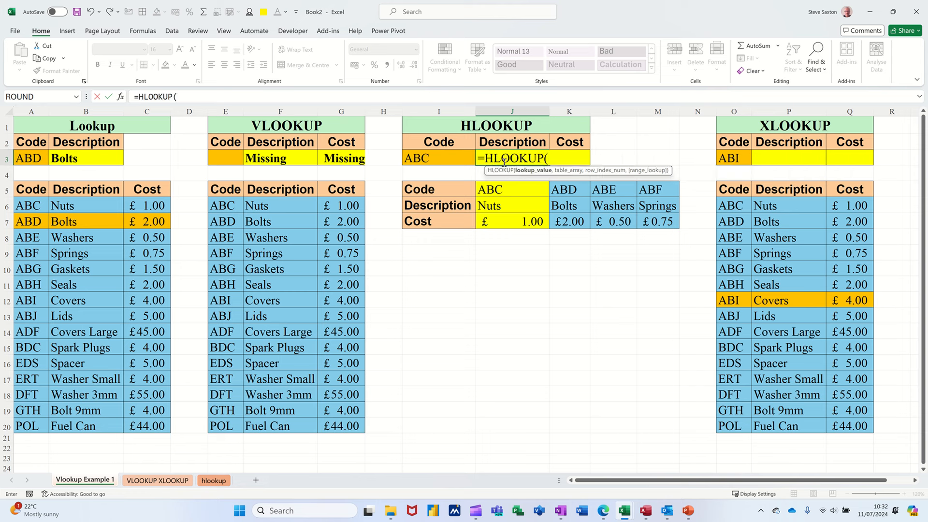
left_click(446, 154)
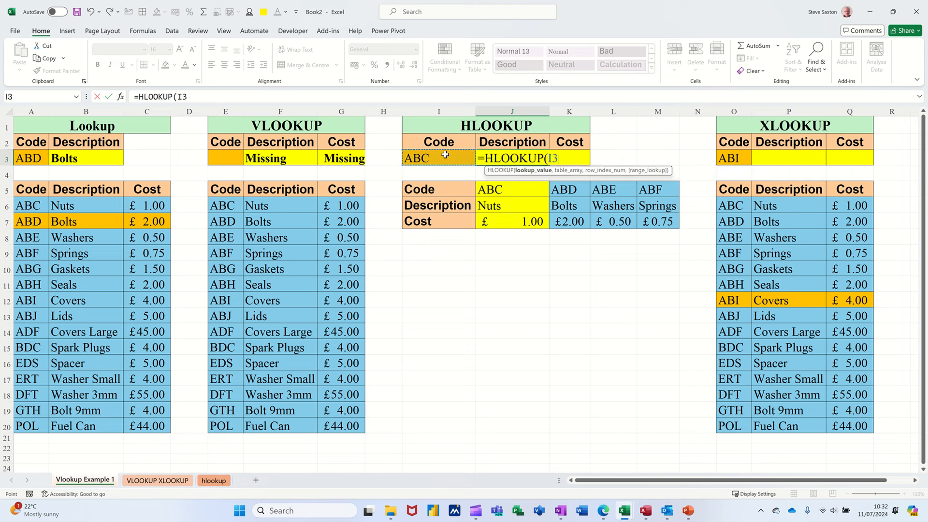
type(",")
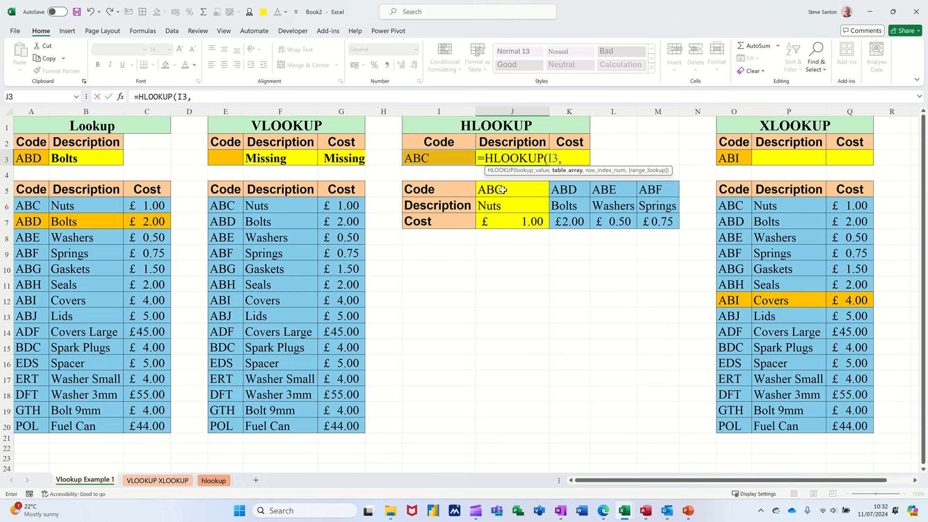
left_click_drag(503, 190, 650, 225)
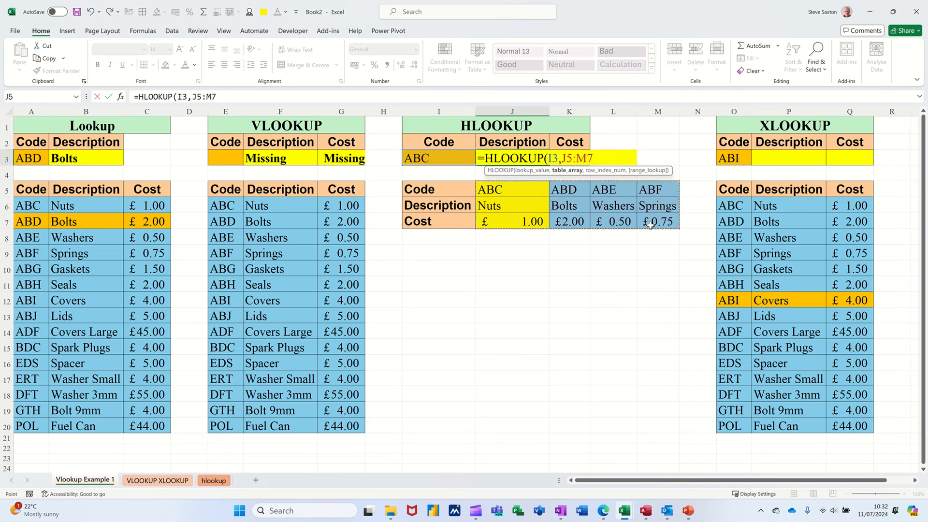
type(",")
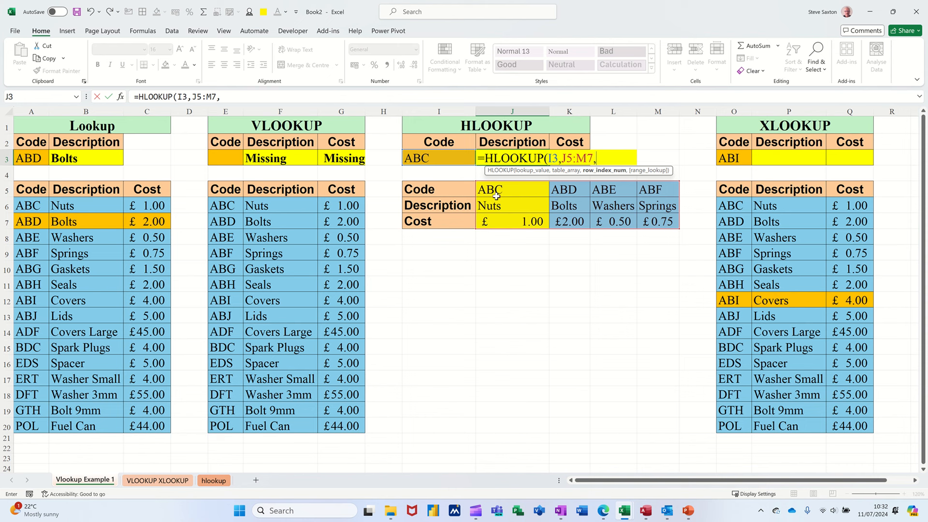
type("2,")
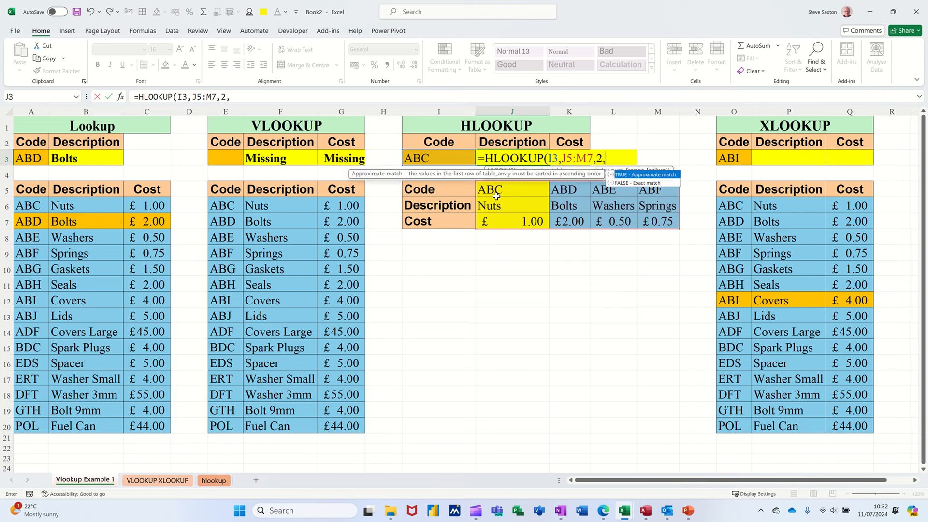
type("0)")
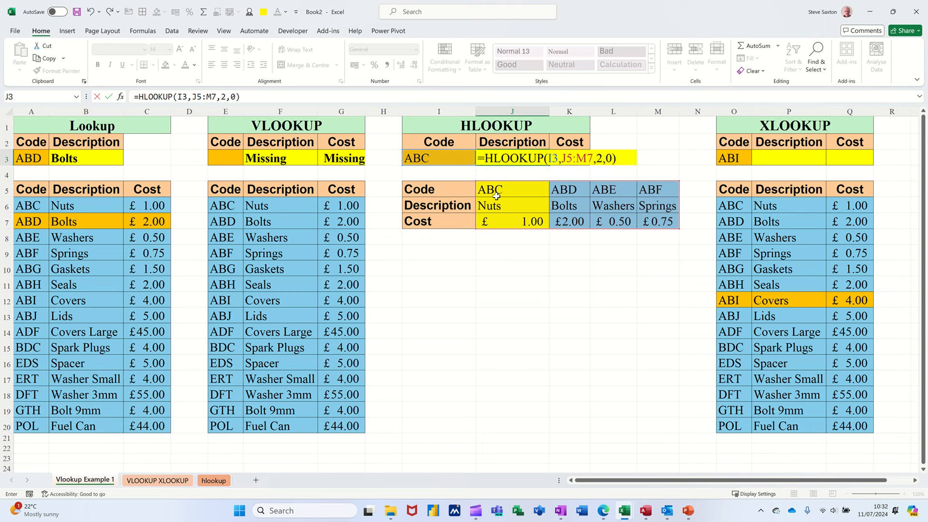
left_click(111, 98)
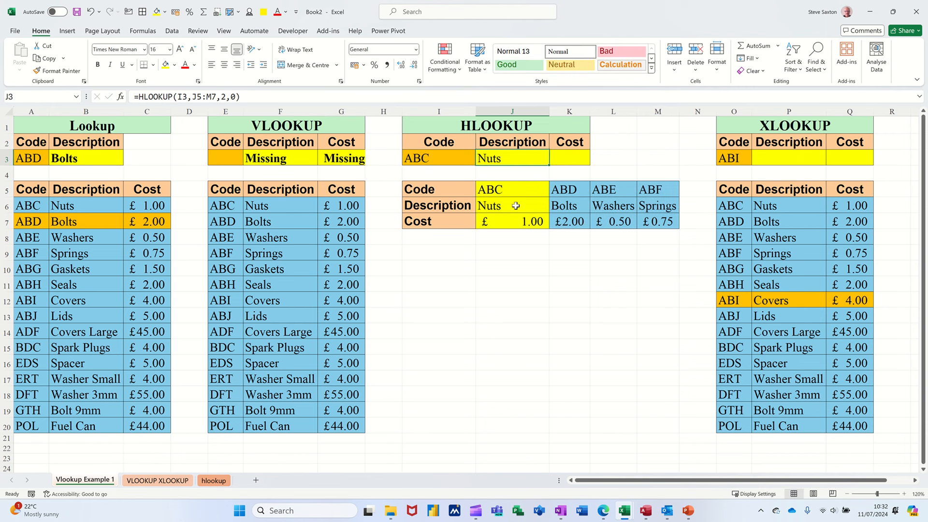
Step: Set the HLOOKUP code in I3 to ABD to test the description formula
left_click(439, 161)
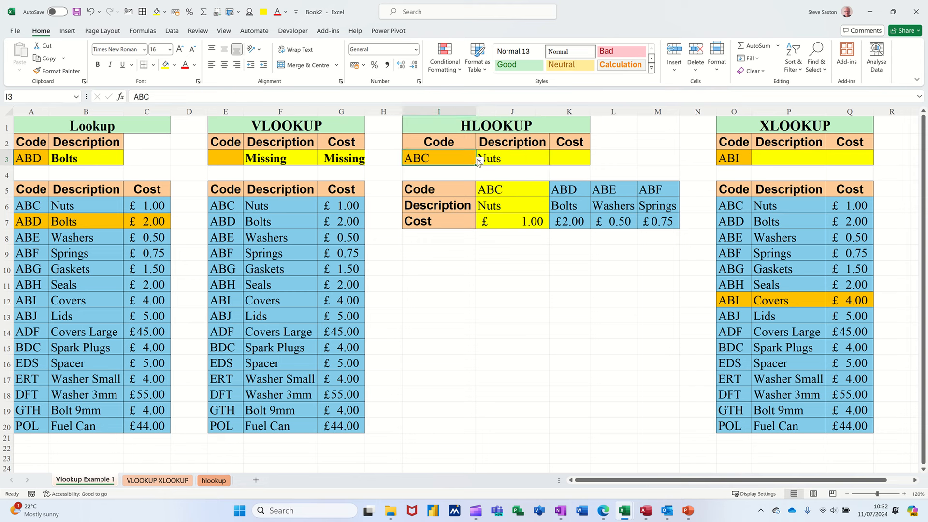
left_click(479, 161)
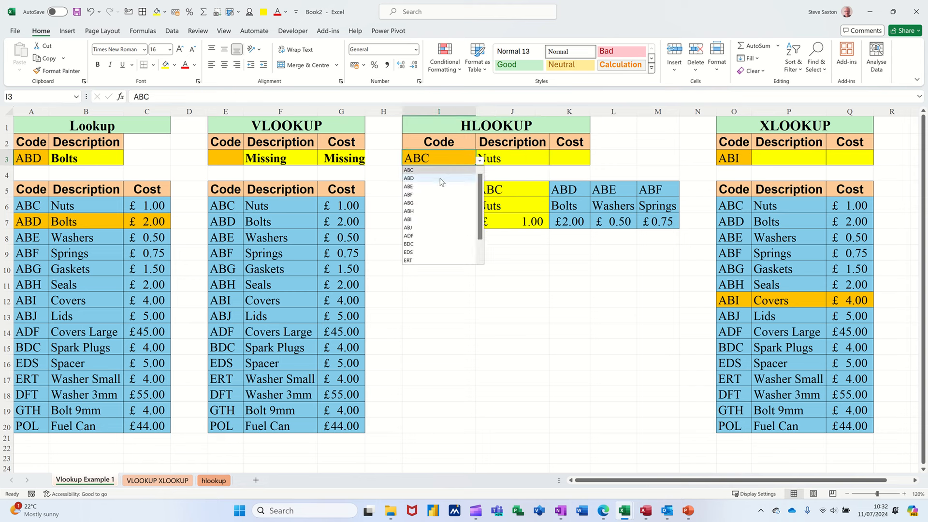
left_click(441, 179)
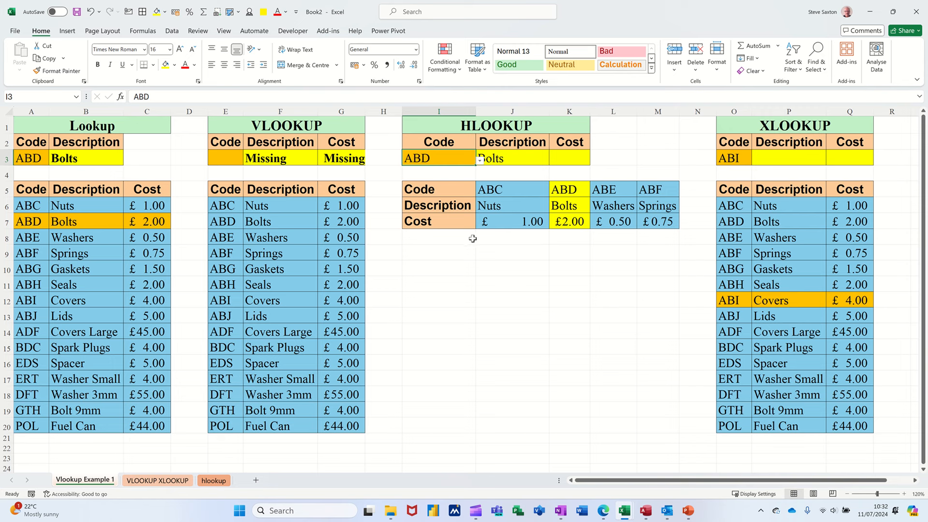
Step: Enter the formula =HLOOKUP(I3,J5:M7,3,0) in K3 to return the cost from the horizontal product table
left_click(525, 159)
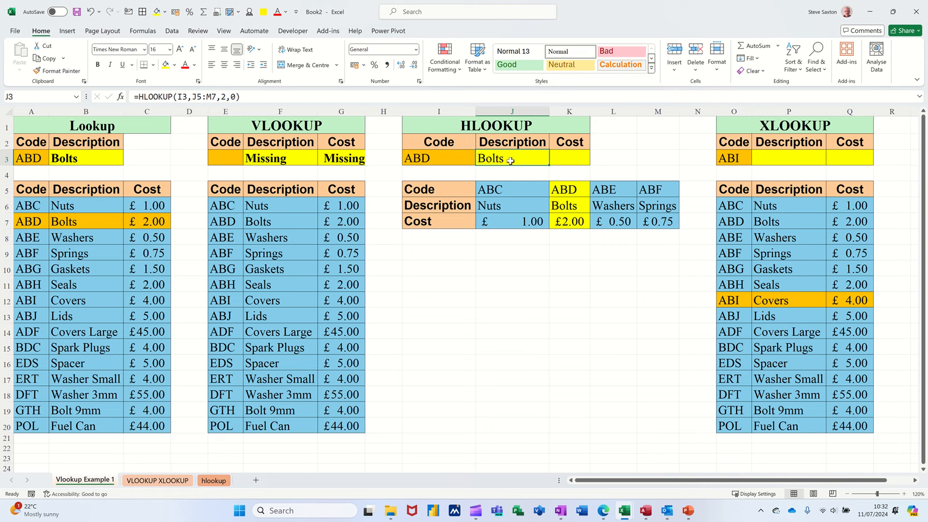
left_click(572, 158)
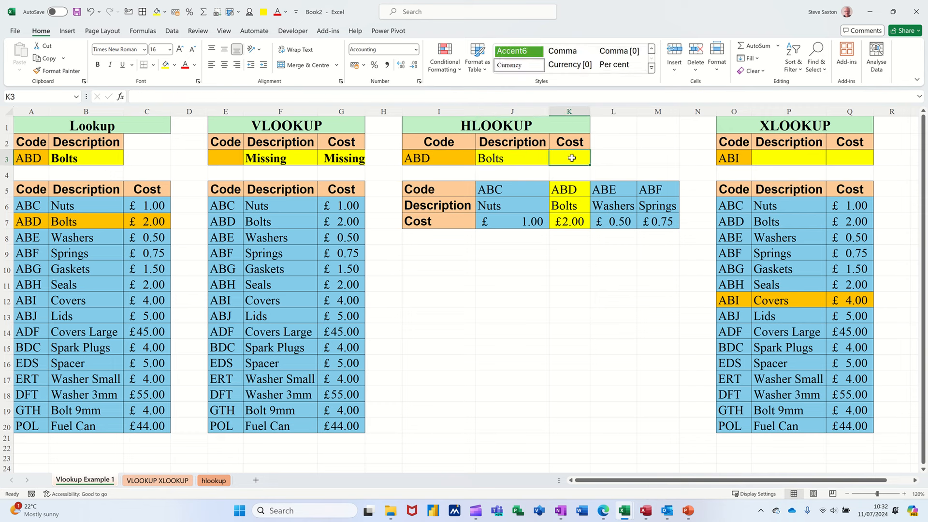
left_click(516, 160)
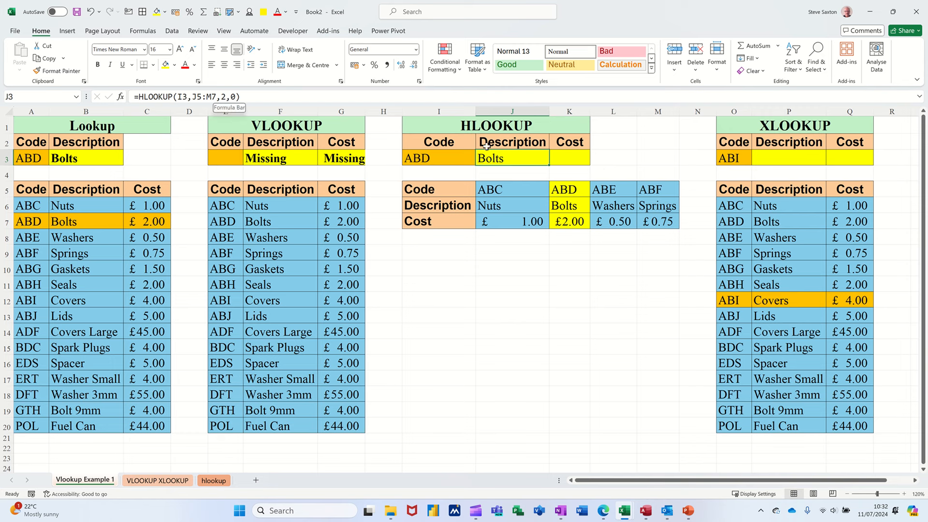
left_click(572, 157)
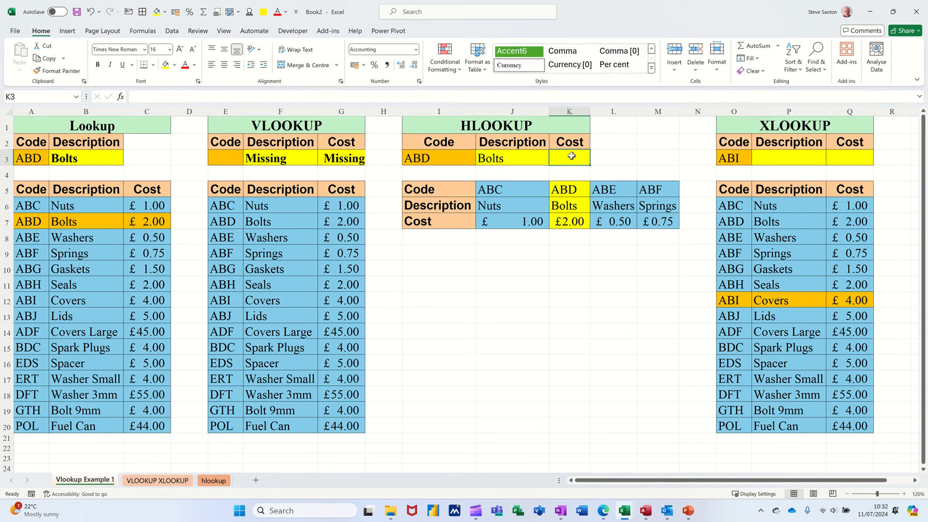
type("=hl")
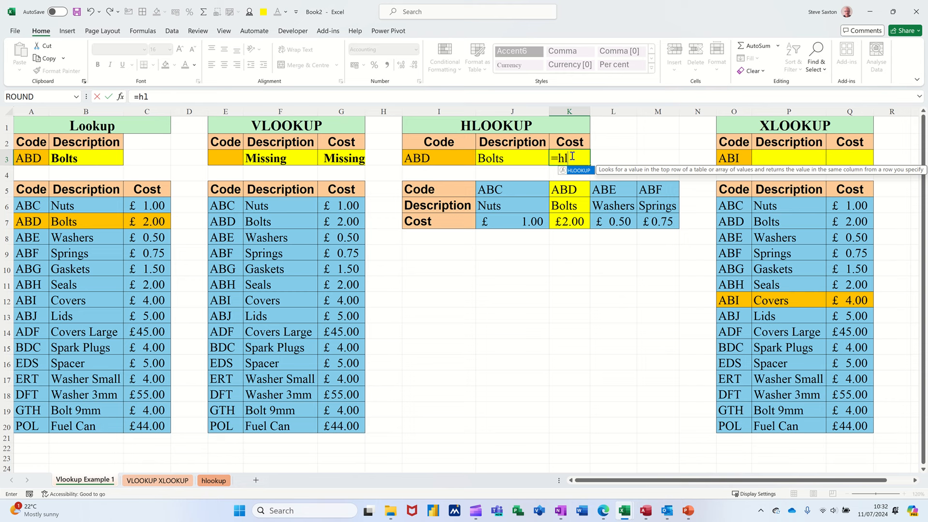
type("ookup")
key("Tab")
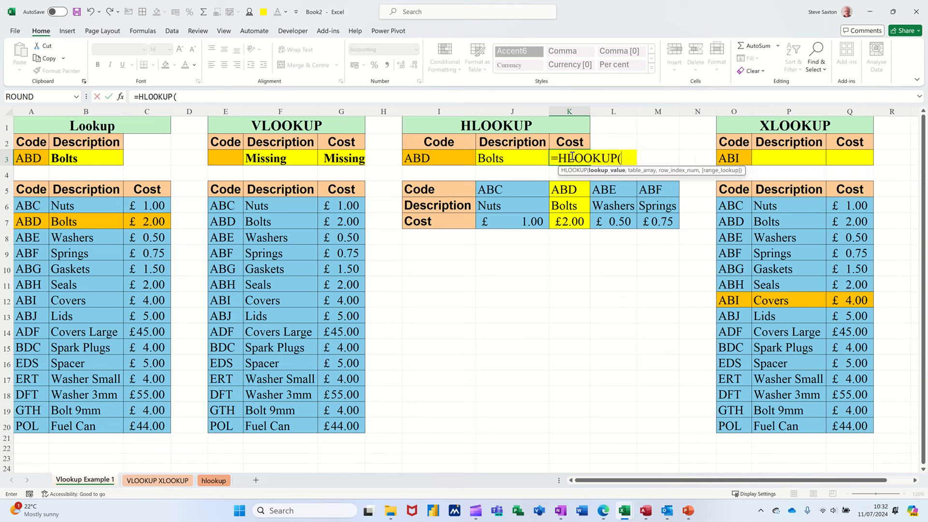
left_click(451, 156)
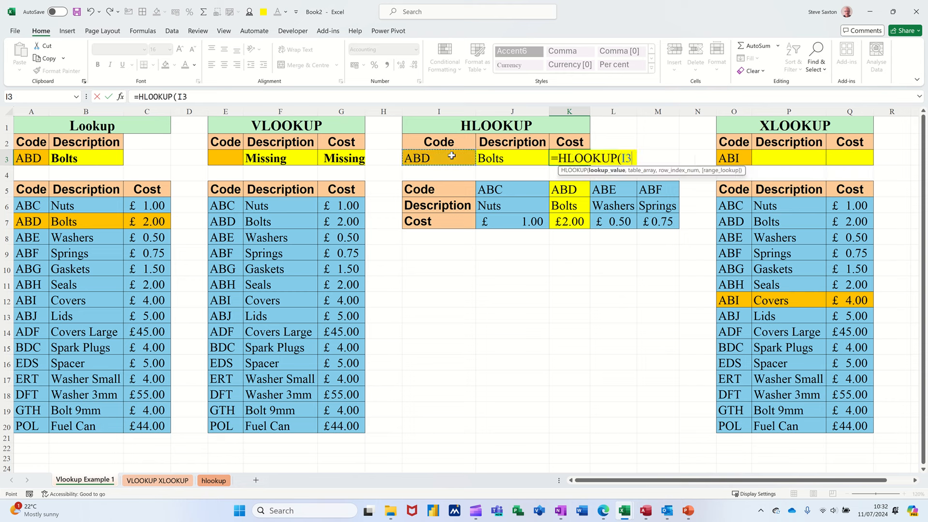
type(",")
left_click_drag(488, 190, 638, 221)
type(",")
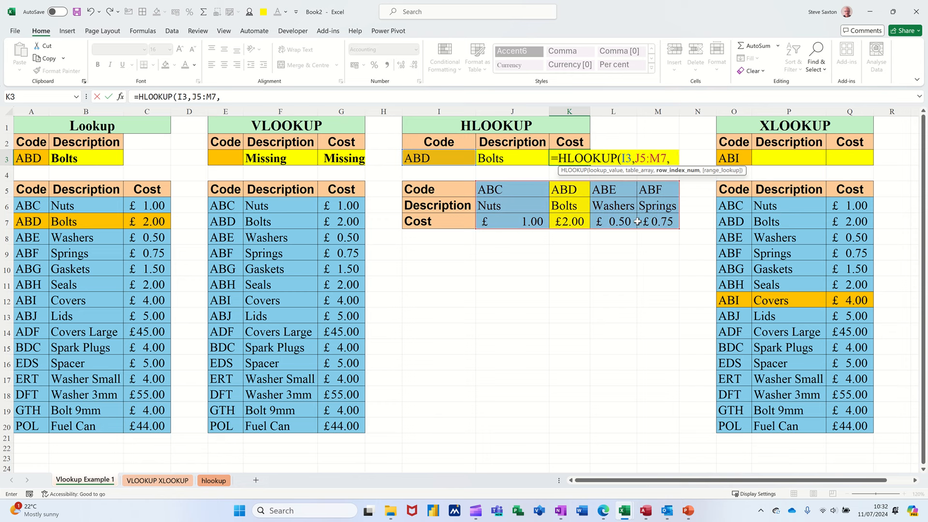
type("2")
type("3,0")
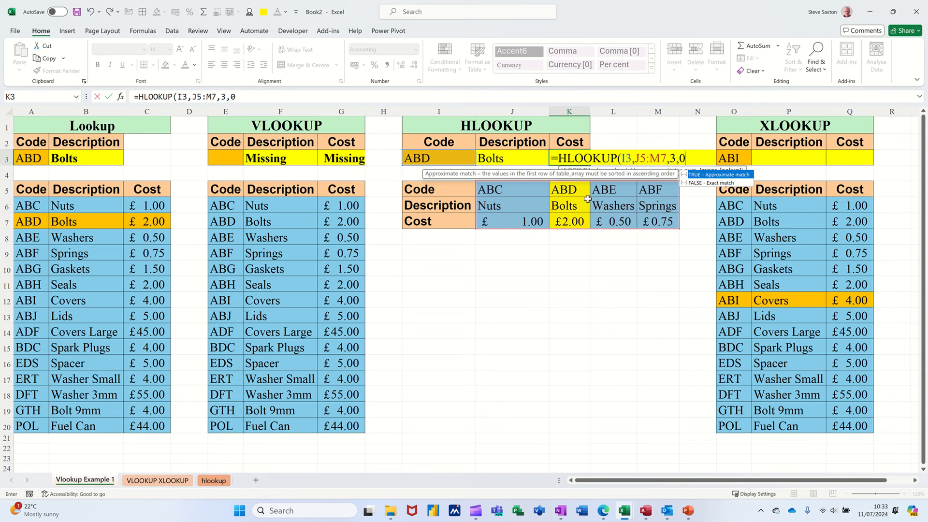
left_click(109, 96)
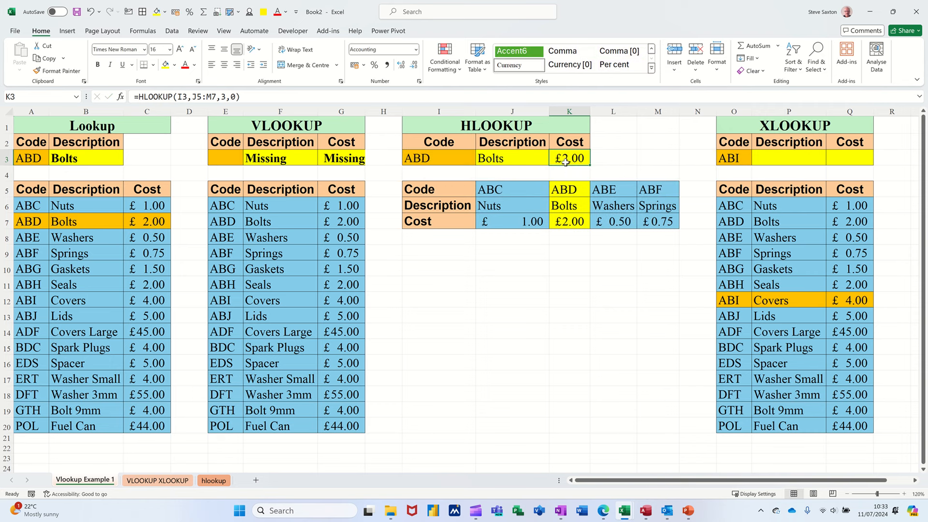
Step: Set the HLOOKUP code in I3 to ABC to test the description and cost formulas together
left_click(453, 159)
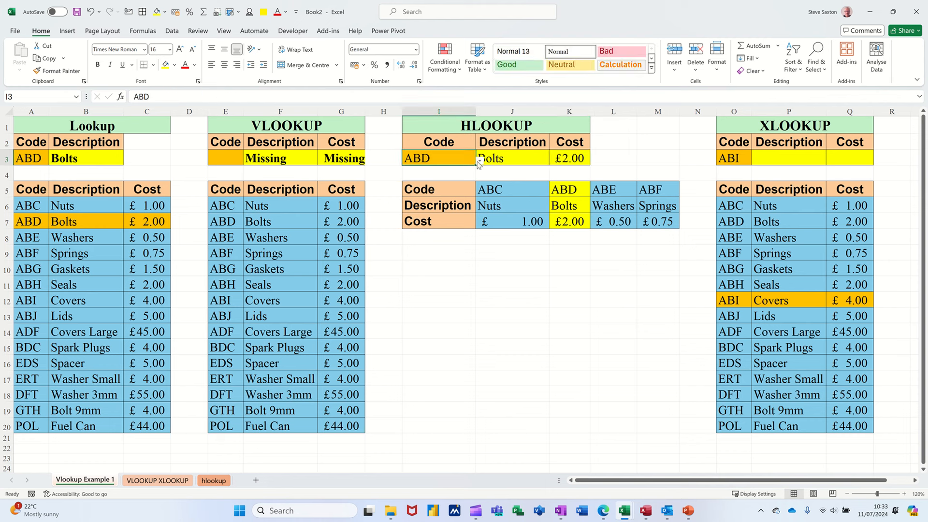
left_click(480, 161)
left_click(454, 170)
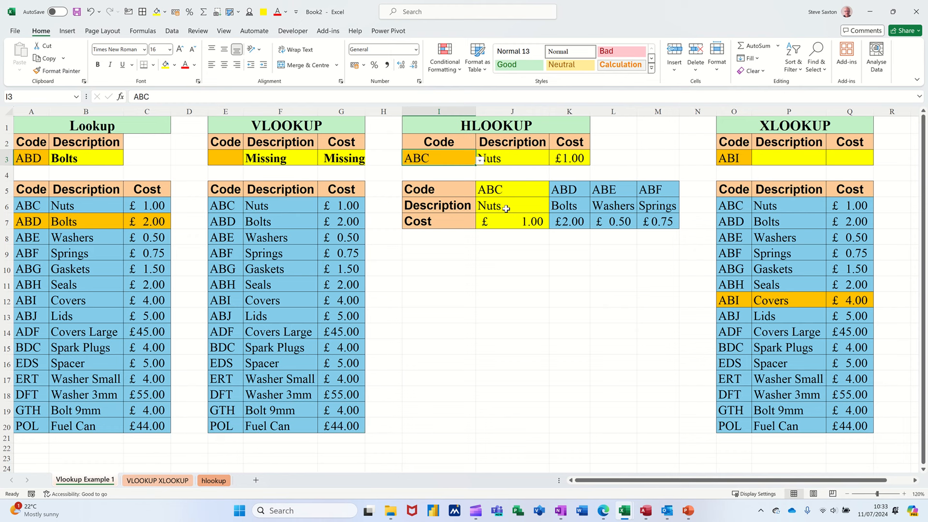
Step: Delete the existing conditional formatting rule from the HLOOKUP table range J5:M7
left_click_drag(492, 190, 639, 222)
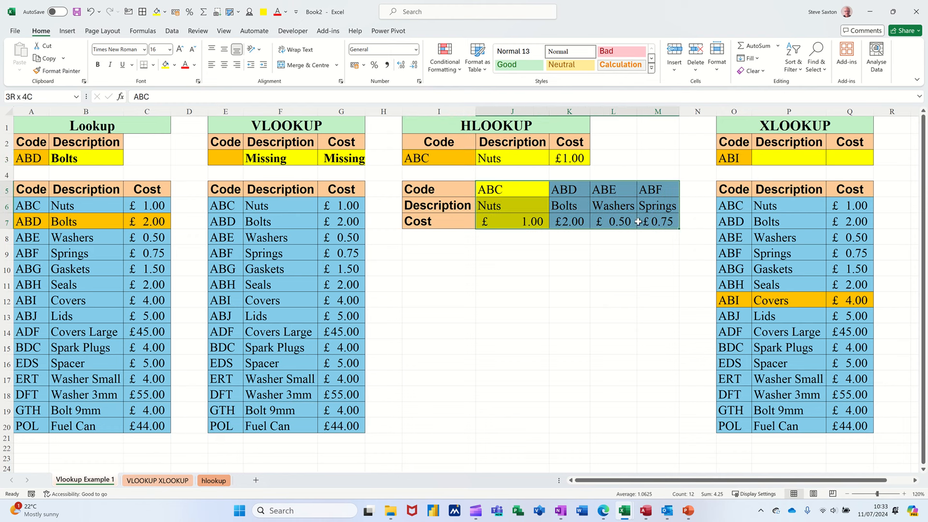
left_click(445, 65)
left_click(461, 217)
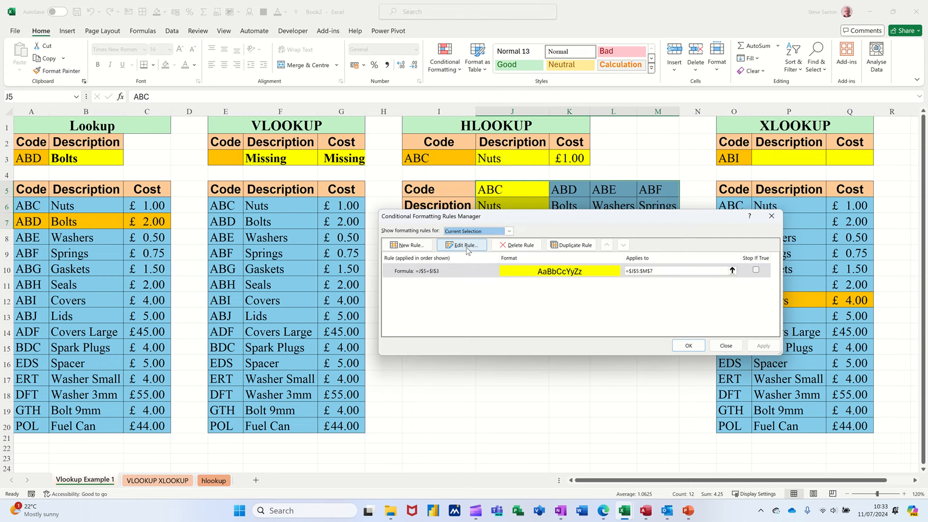
left_click(517, 245)
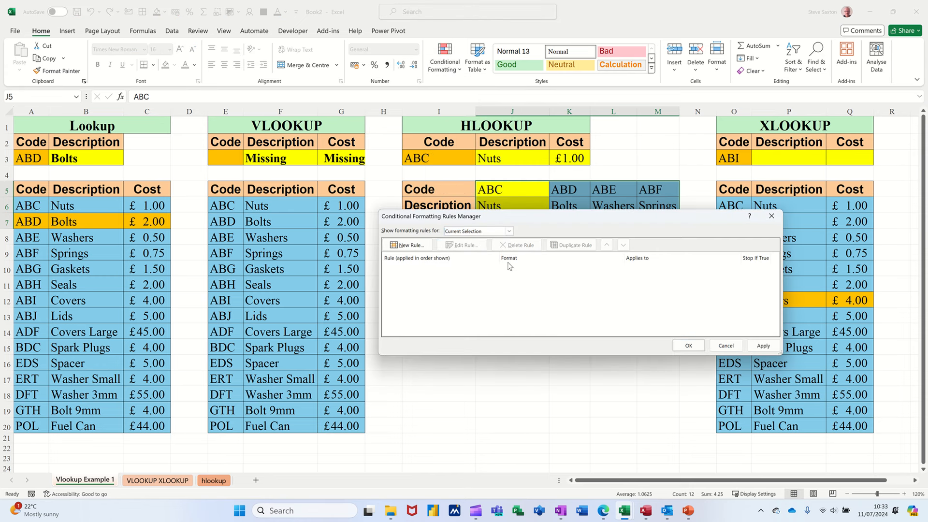
Step: Create a formula-based conditional formatting rule for the HLOOKUP table range J5:M7 with the condition =J$5=$I$3
left_click(414, 245)
left_click(480, 265)
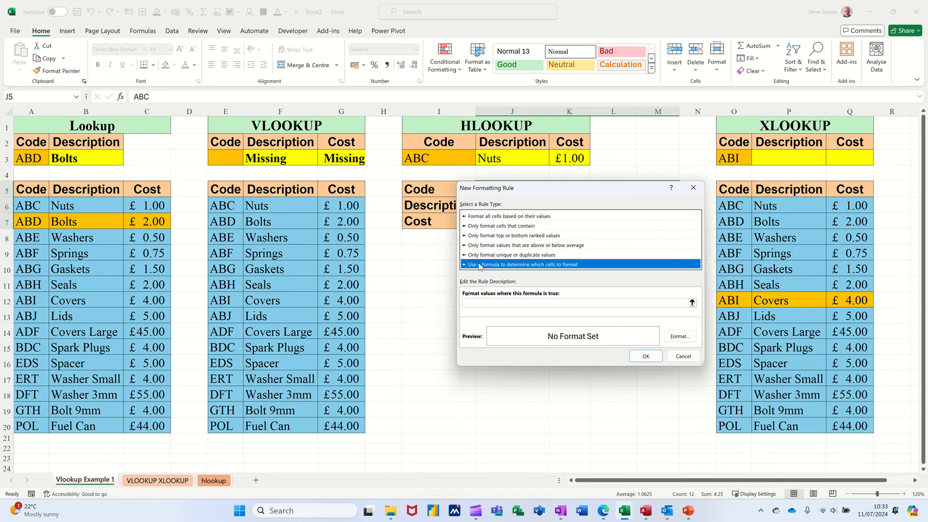
left_click(474, 301)
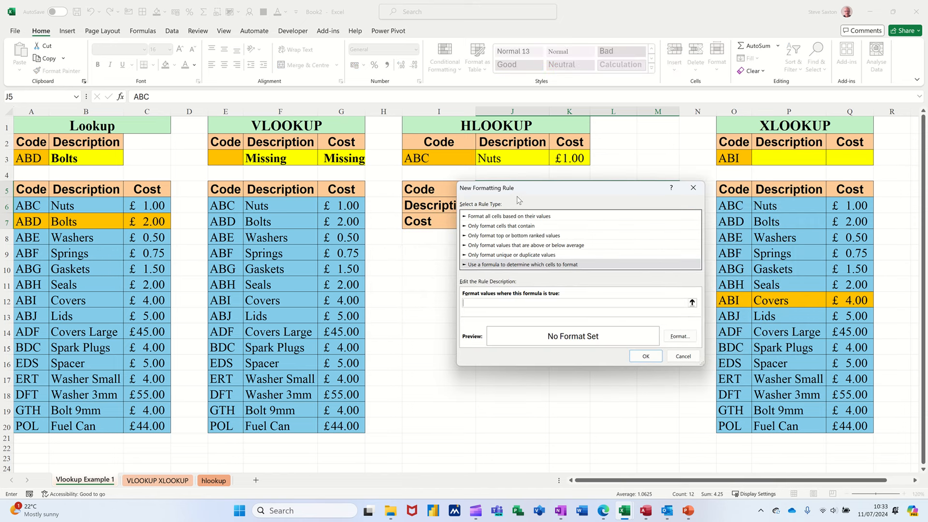
left_click_drag(527, 190, 486, 292)
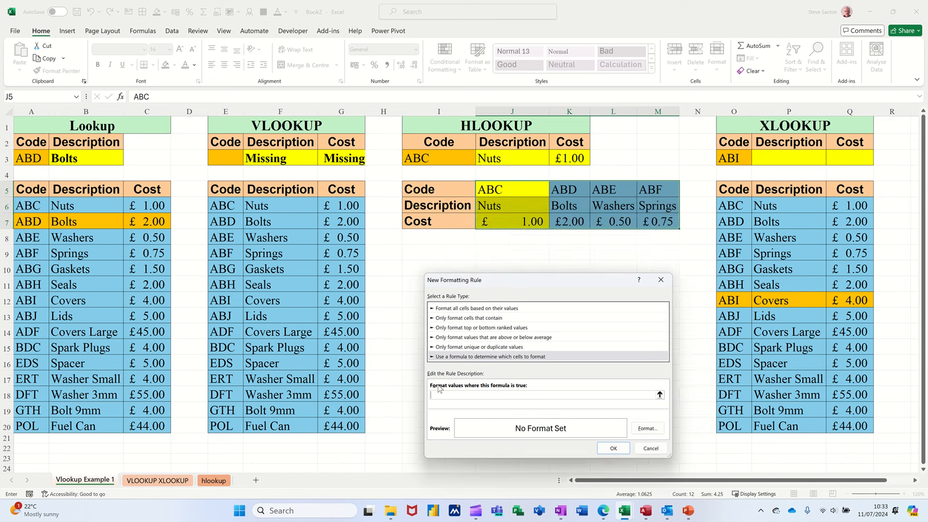
left_click(505, 189)
left_click(450, 161)
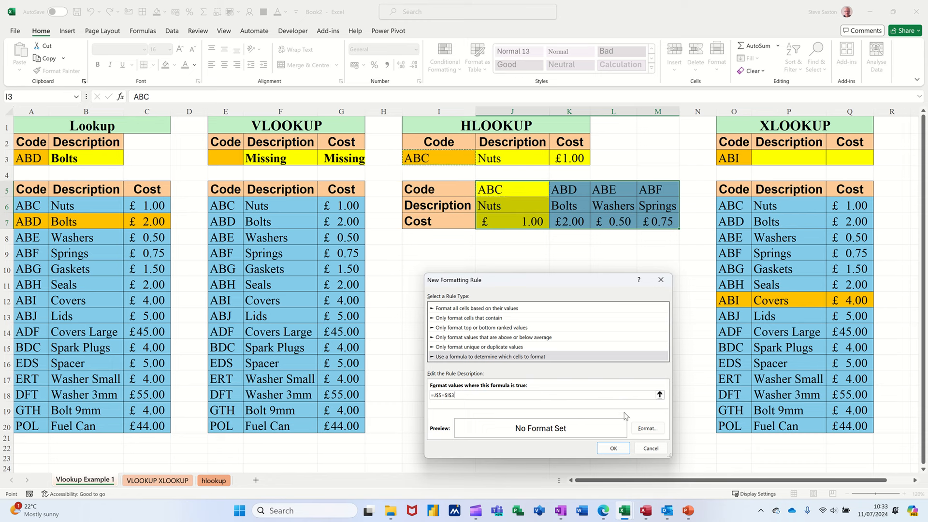
Step: Give the new HLOOKUP table rule an orange fill and apply it to the range
left_click(647, 429)
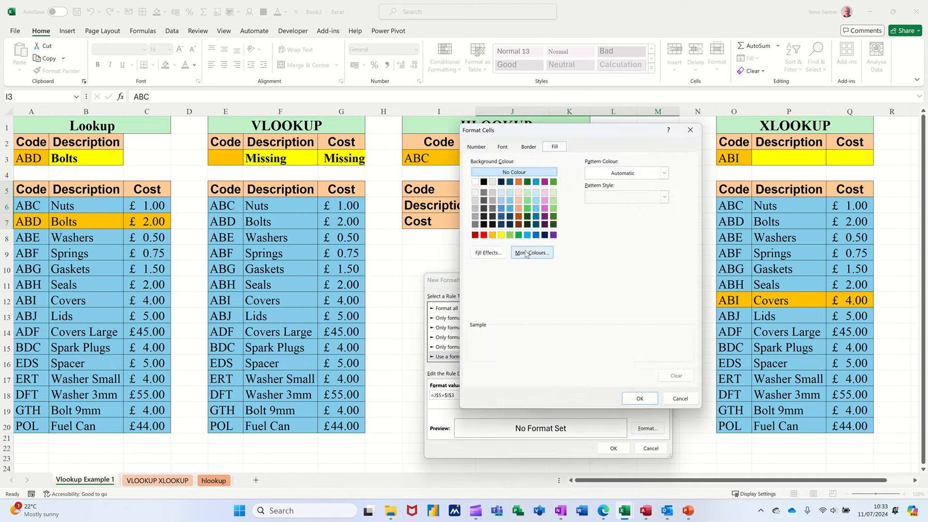
left_click(493, 235)
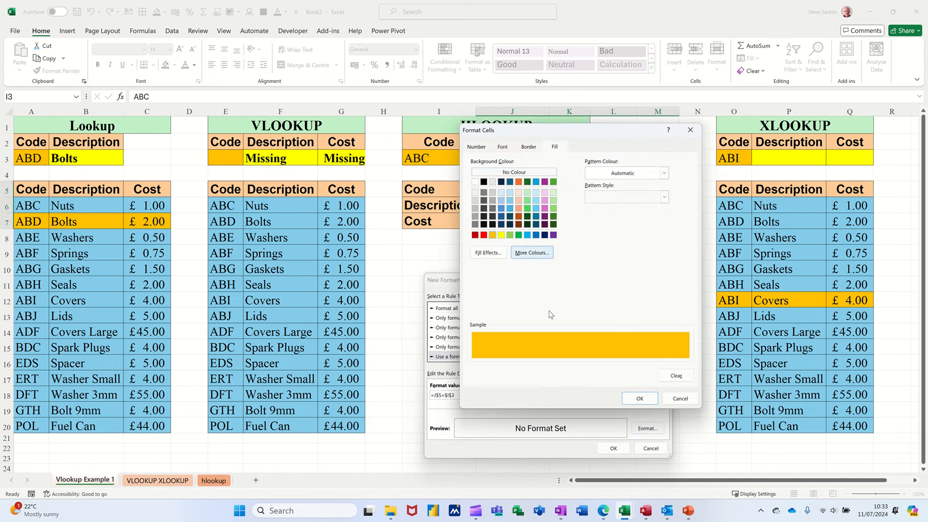
left_click(640, 398)
left_click(622, 449)
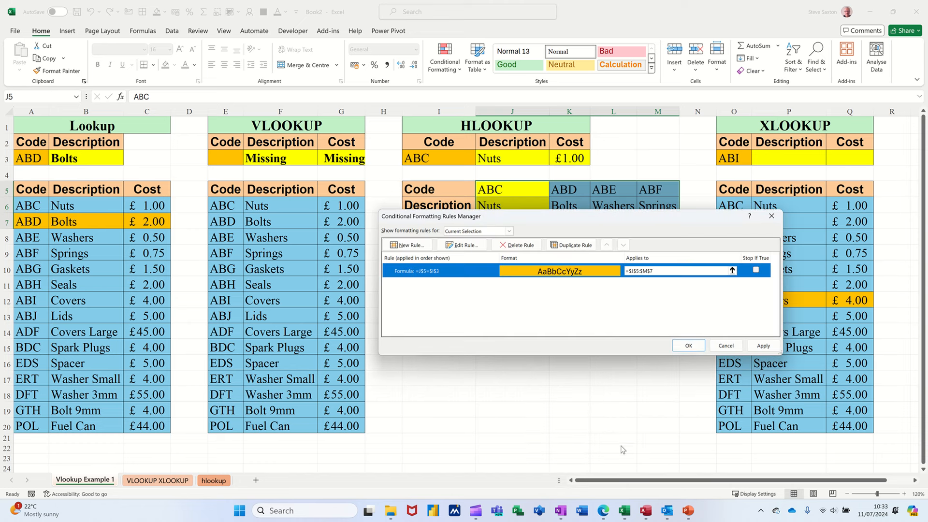
left_click(689, 346)
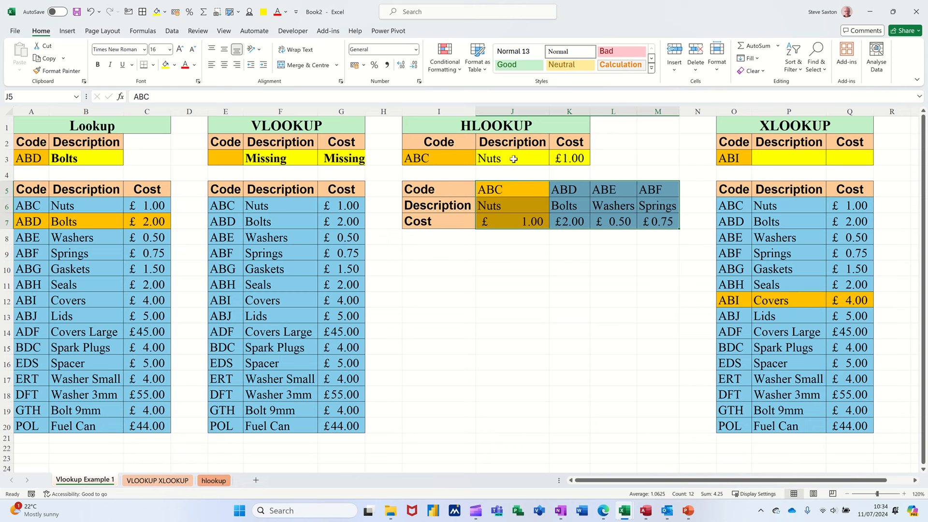
Step: Start an XLOOKUP formula in P3 with the code cell O3 as the lookup value
left_click_drag(713, 482, 773, 476)
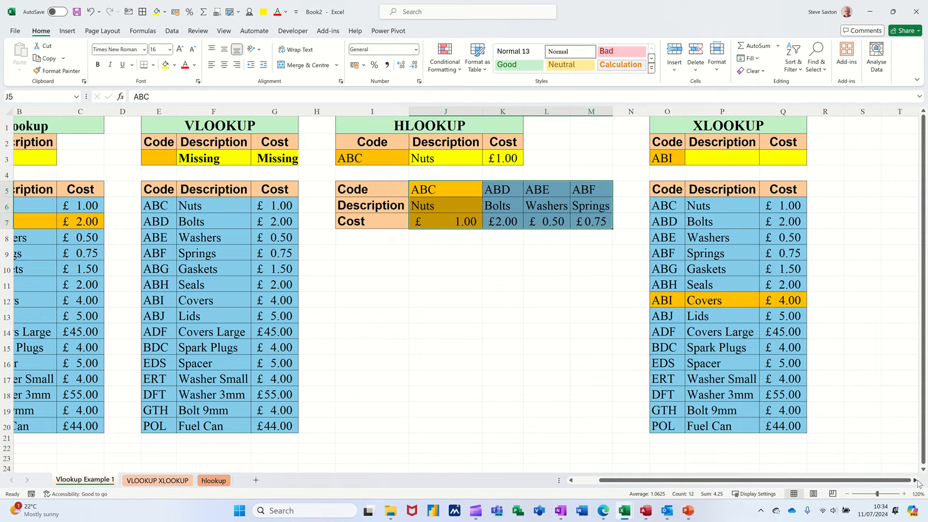
left_click(916, 480)
left_click(916, 480)
left_click(916, 481)
left_click(916, 481)
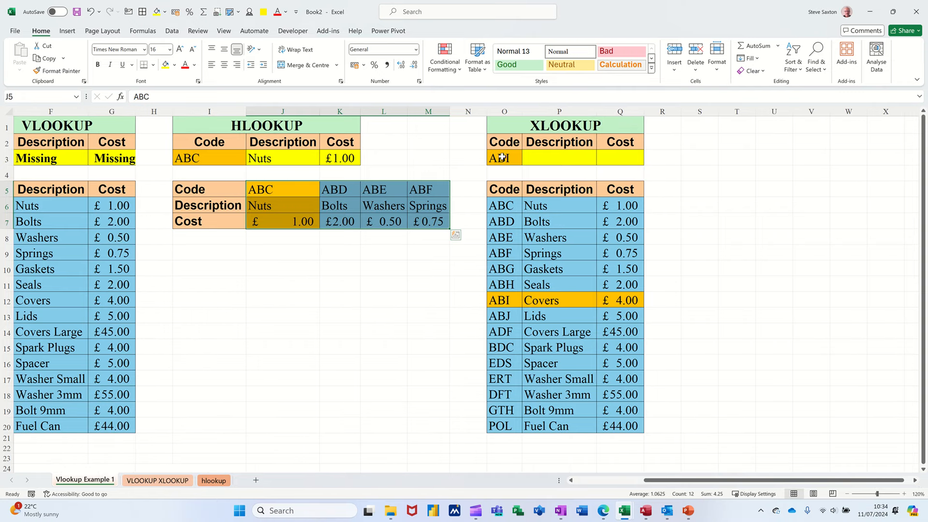
left_click(559, 156)
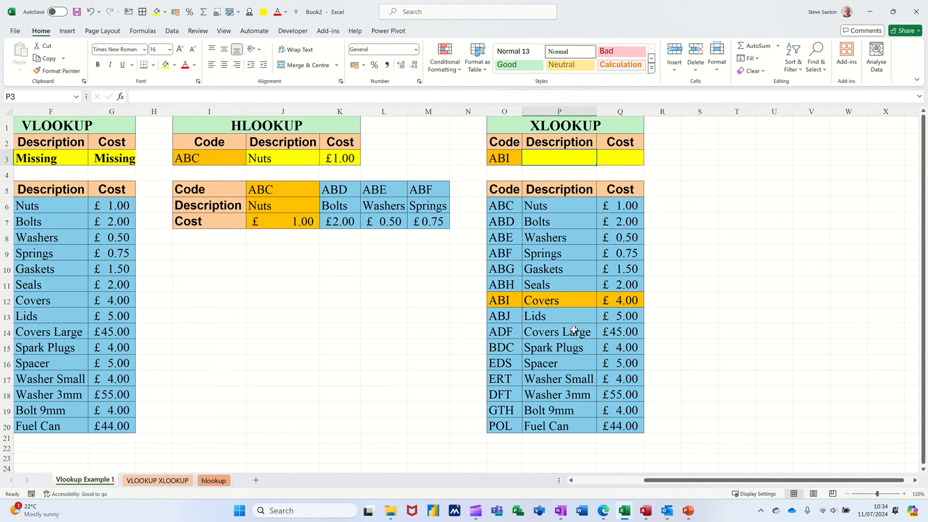
type("=x")
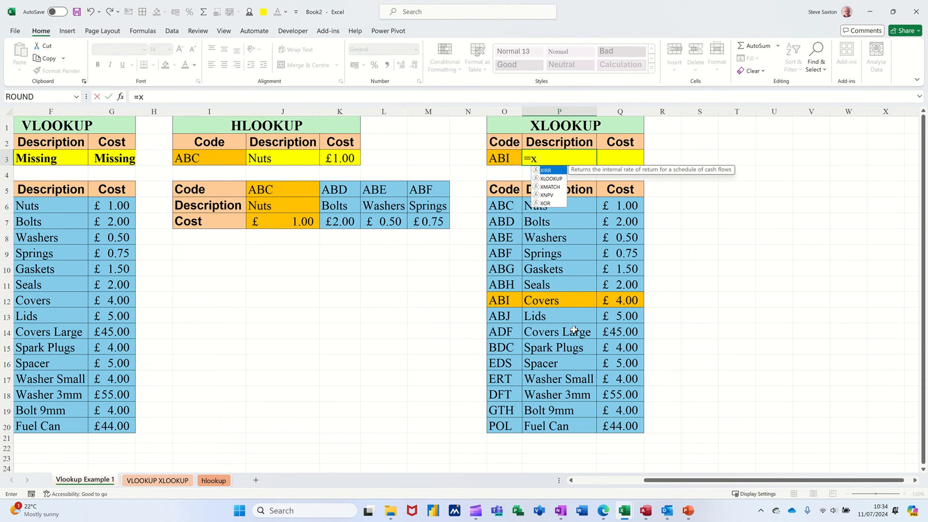
type("looku")
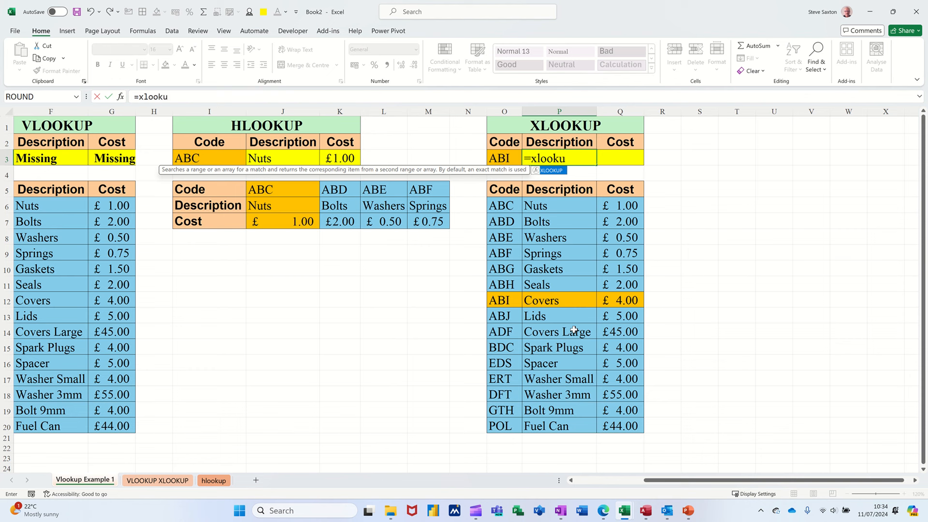
type("p")
key("Tab")
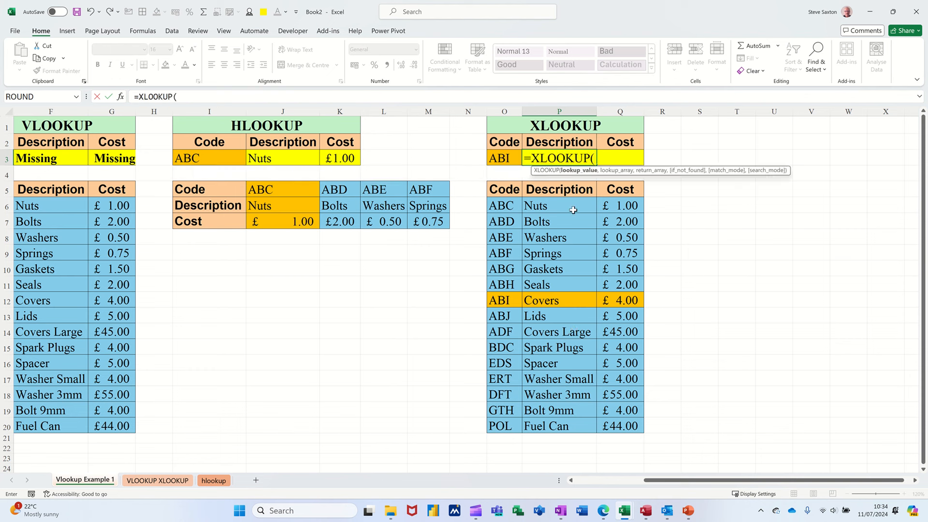
left_click(502, 160)
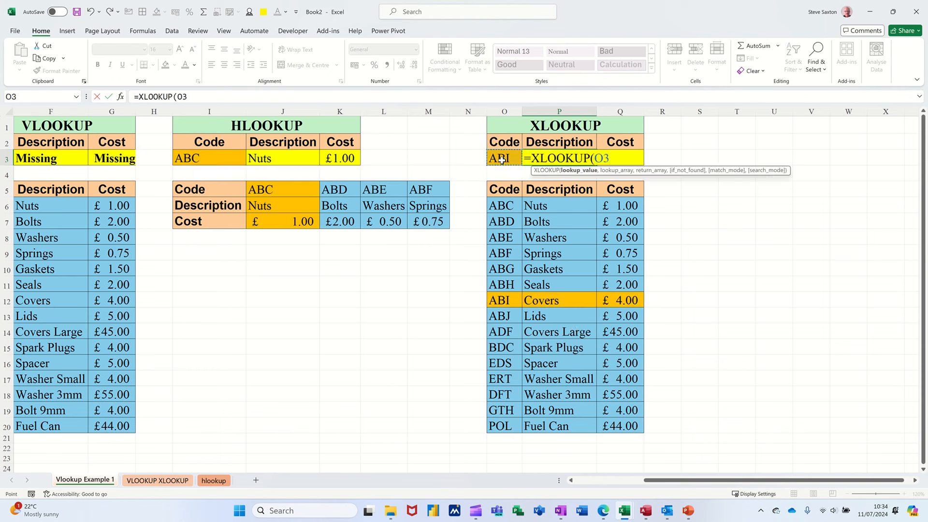
type(",")
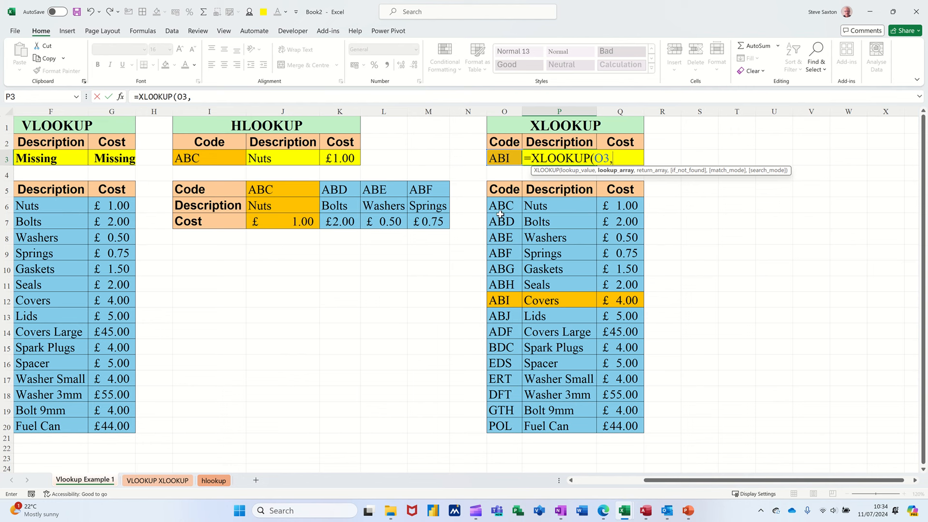
Step: Set the XLOOKUP lookup array to O6:O20 and the return array to P6:Q20 to return description and cost
left_click_drag(501, 208, 512, 425)
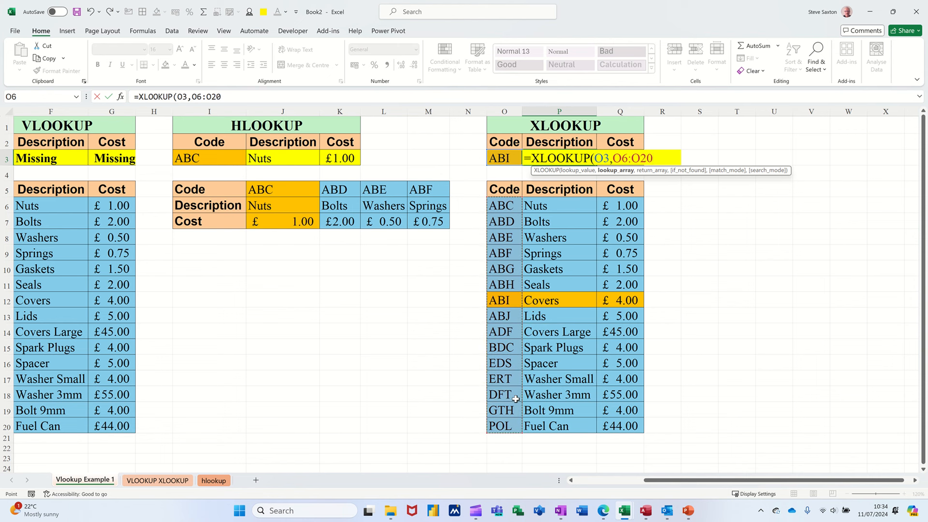
type(",")
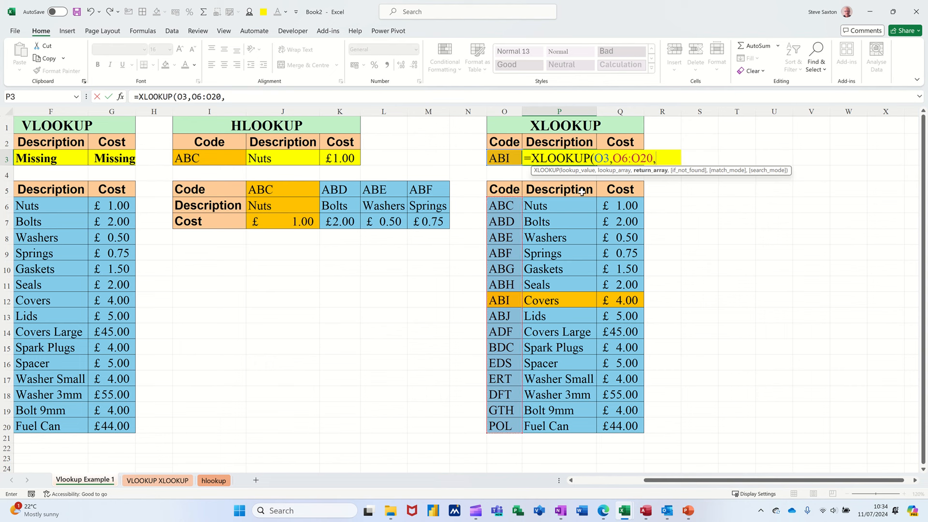
left_click_drag(556, 209, 628, 422)
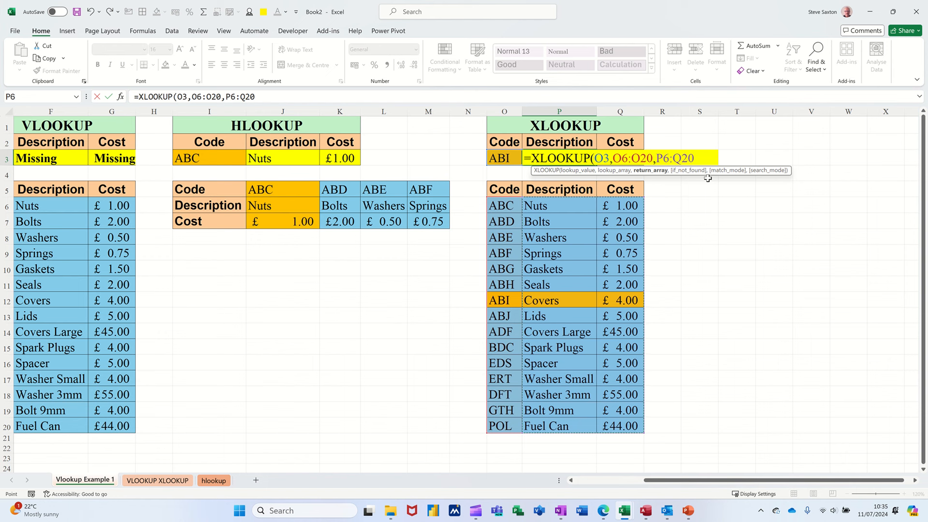
Step: Complete the XLOOKUP formula with "Missing" as the if-not-found text and match mode 0, and enter it in P3
type(",")
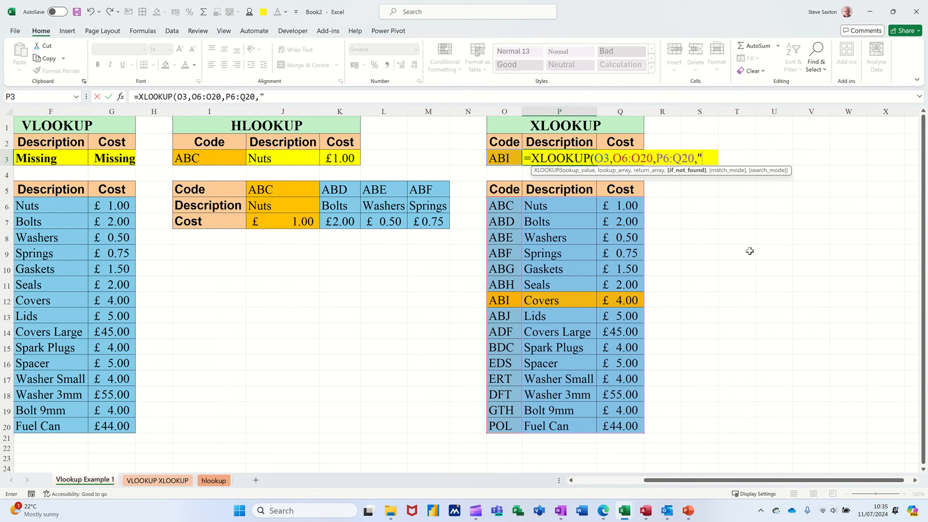
type("\"Missi")
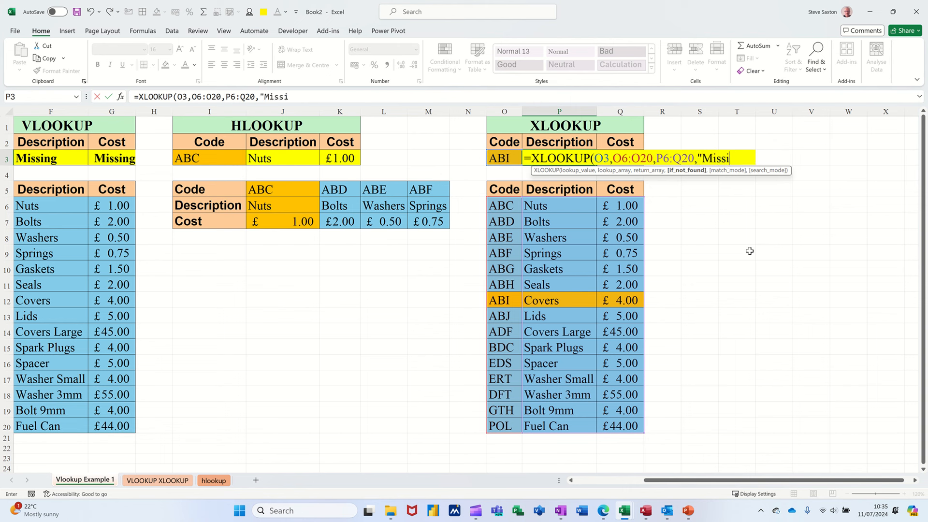
type("ng\",")
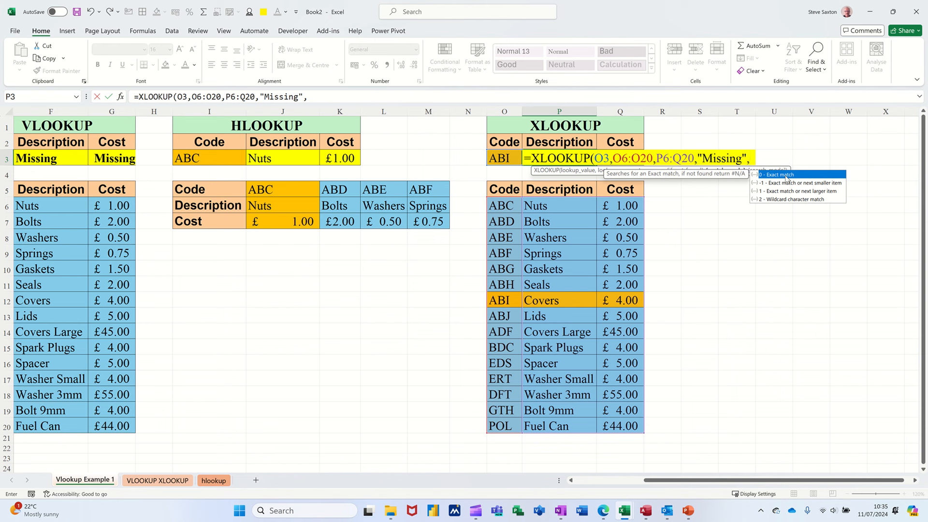
type("0")
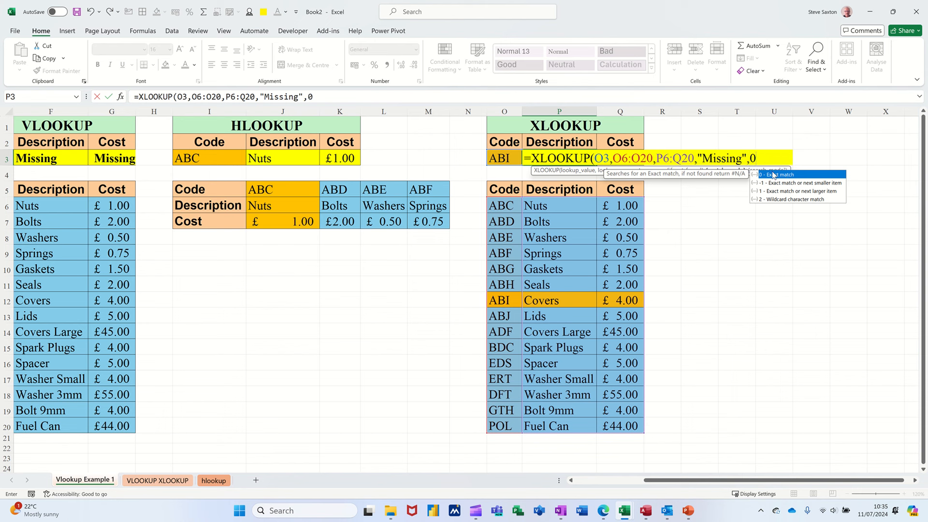
type(")")
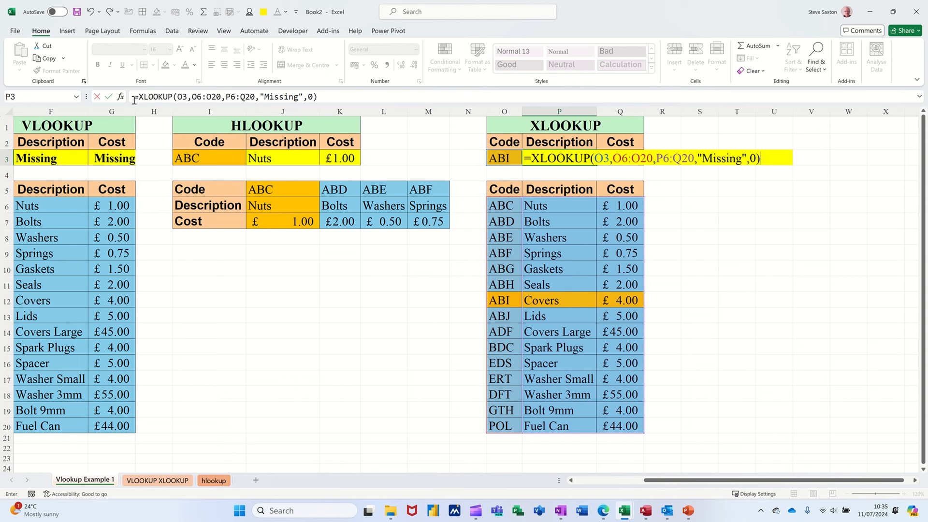
left_click(109, 96)
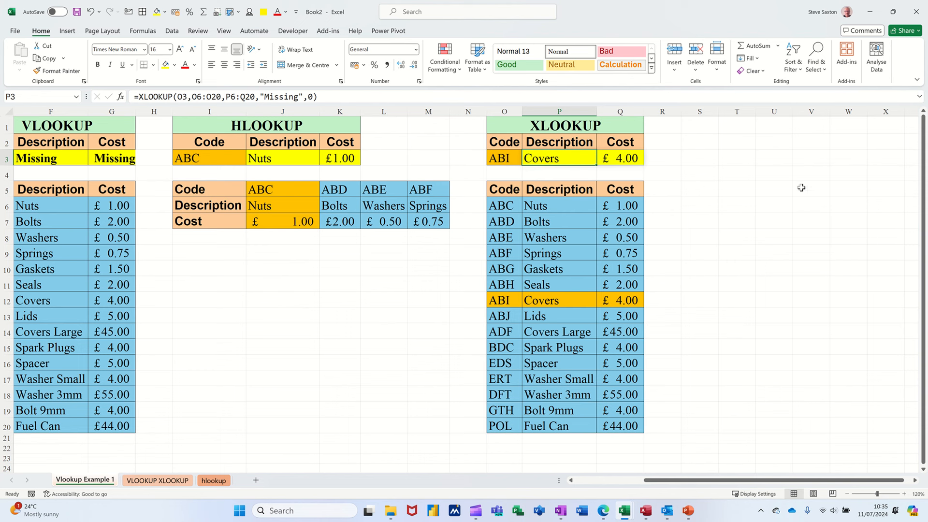
Step: Test the XLOOKUP formula by clearing the code in O3 and choosing ABE as the new code
left_click(496, 160)
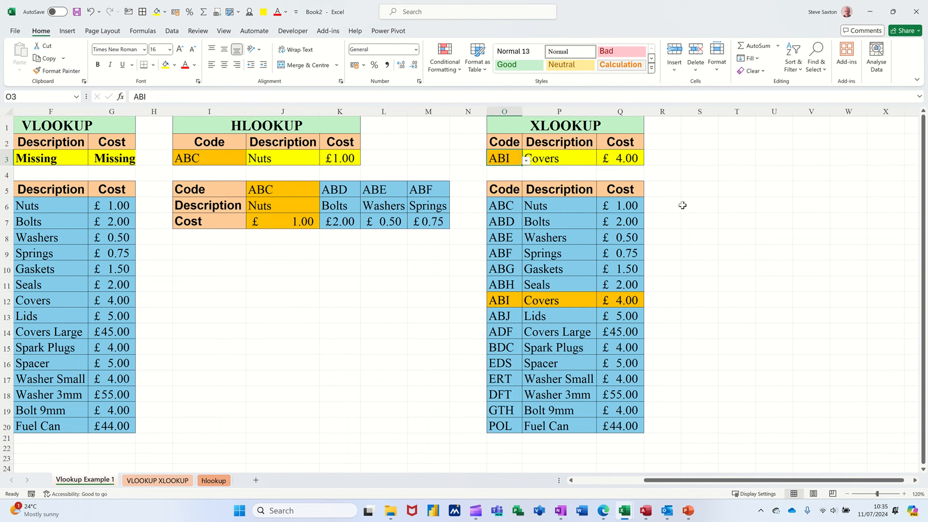
key("Delete")
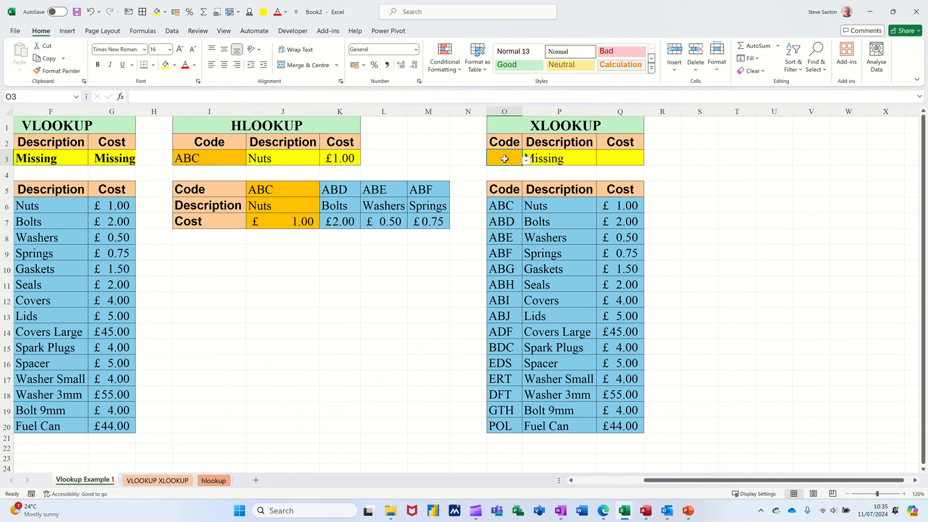
left_click(528, 163)
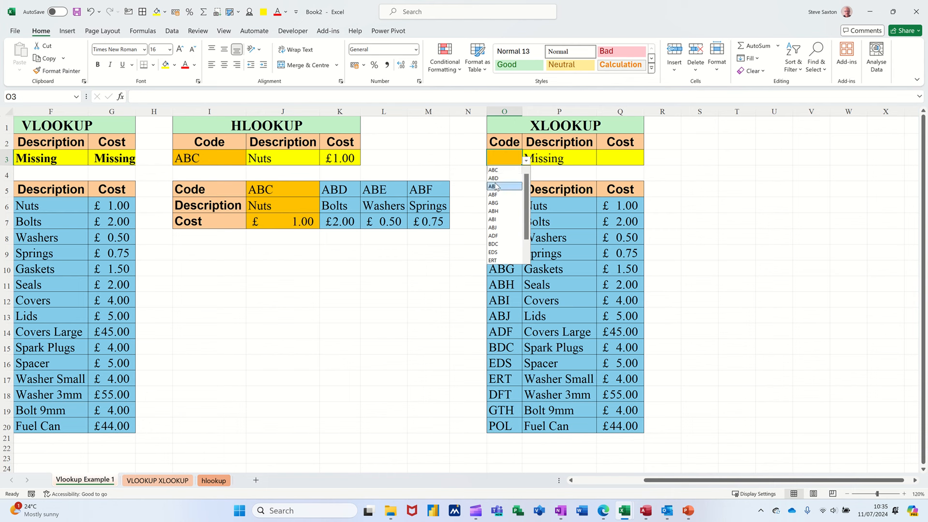
left_click(501, 186)
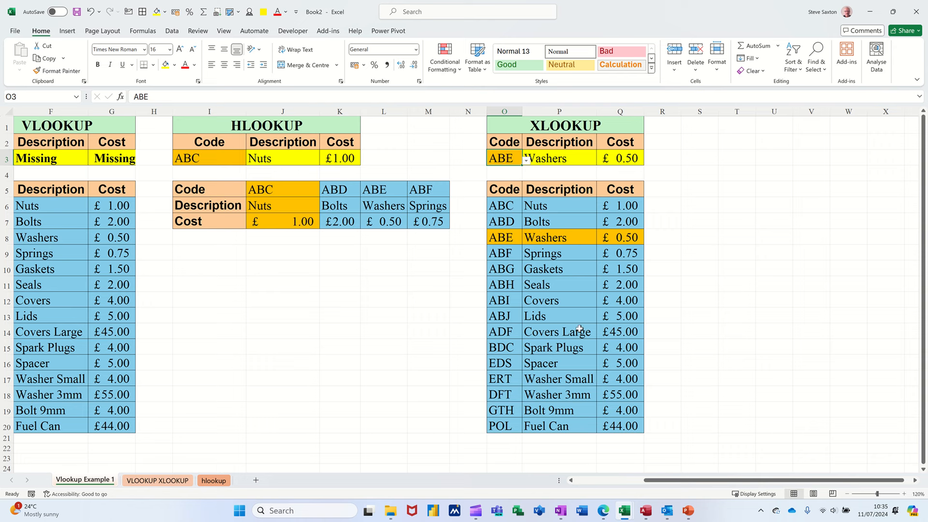
left_click_drag(678, 483, 602, 485)
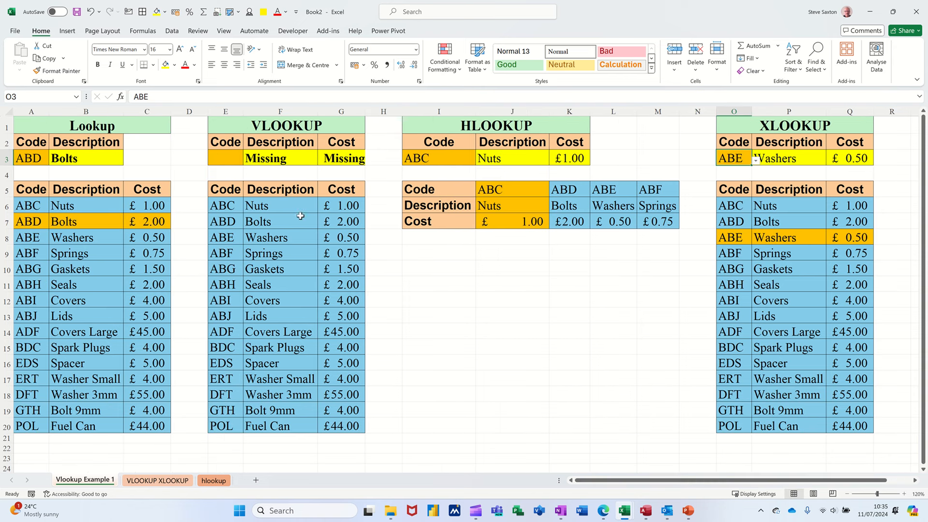